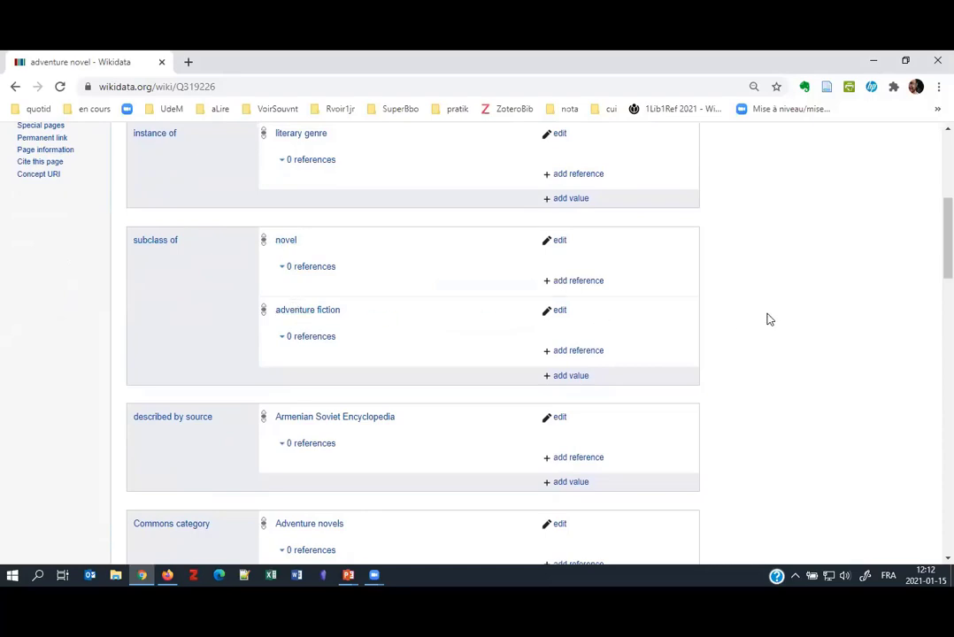
Return from the adventure novel item to the Around the World in Eighty Days item and clear the text selection.
scroll(751, 304, up, 1)
scroll(752, 303, up, 4)
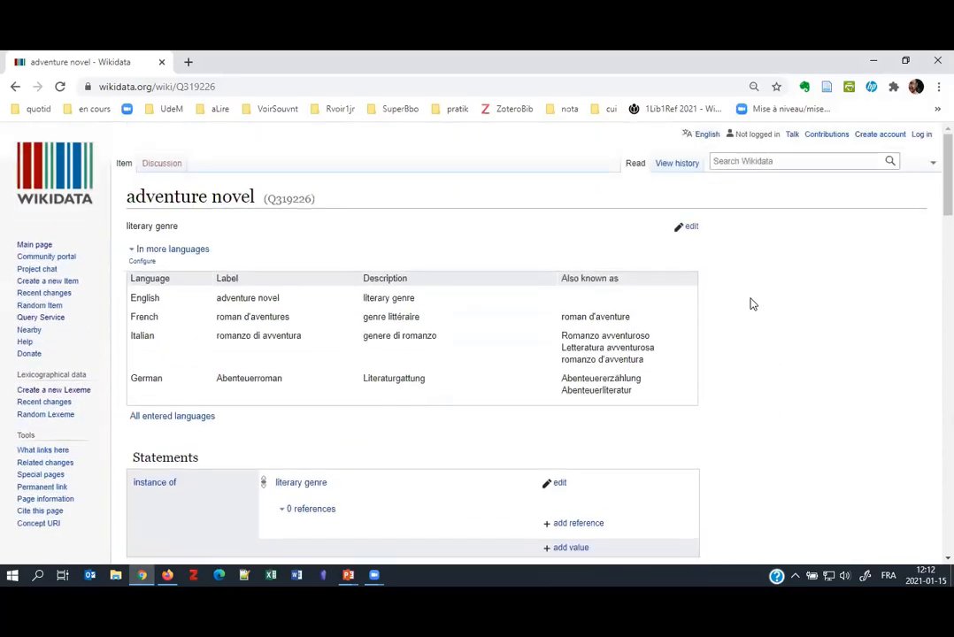
click(14, 86)
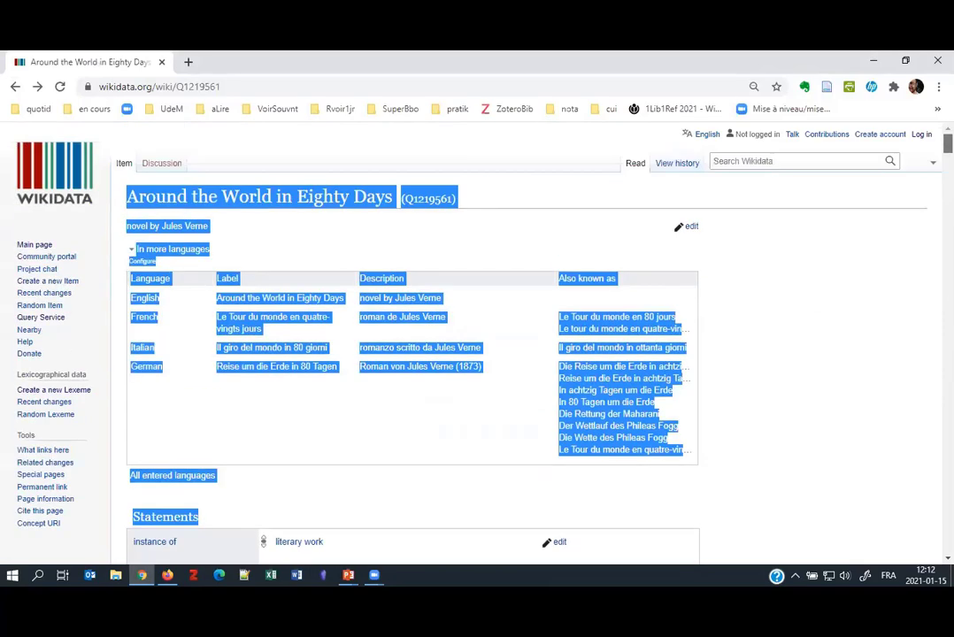
click(739, 207)
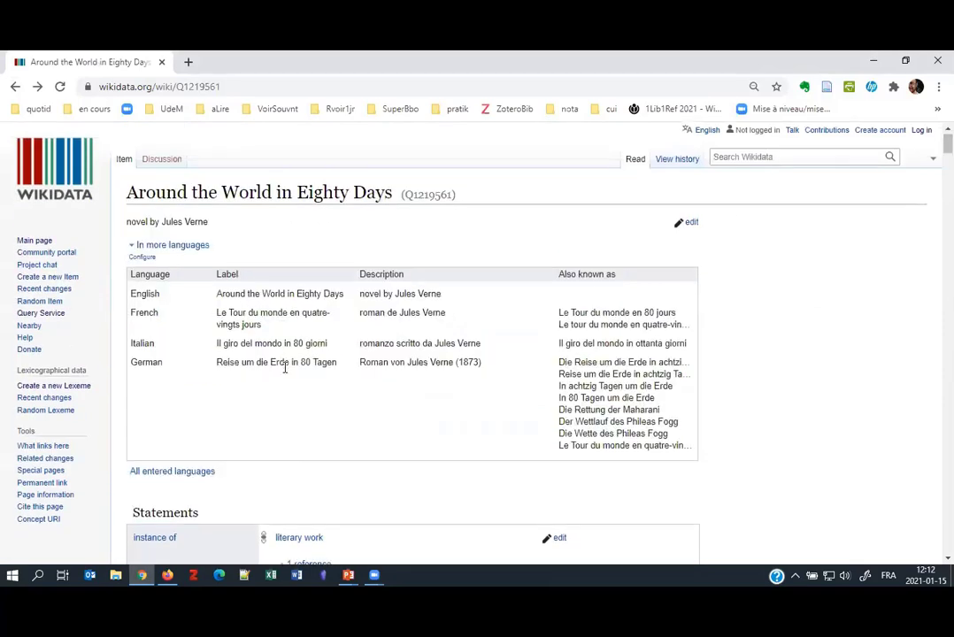
Examine the Around the World in Eighty Days item's labels and statements, from instance of down to the Identifiers section.
scroll(279, 362, down, 3)
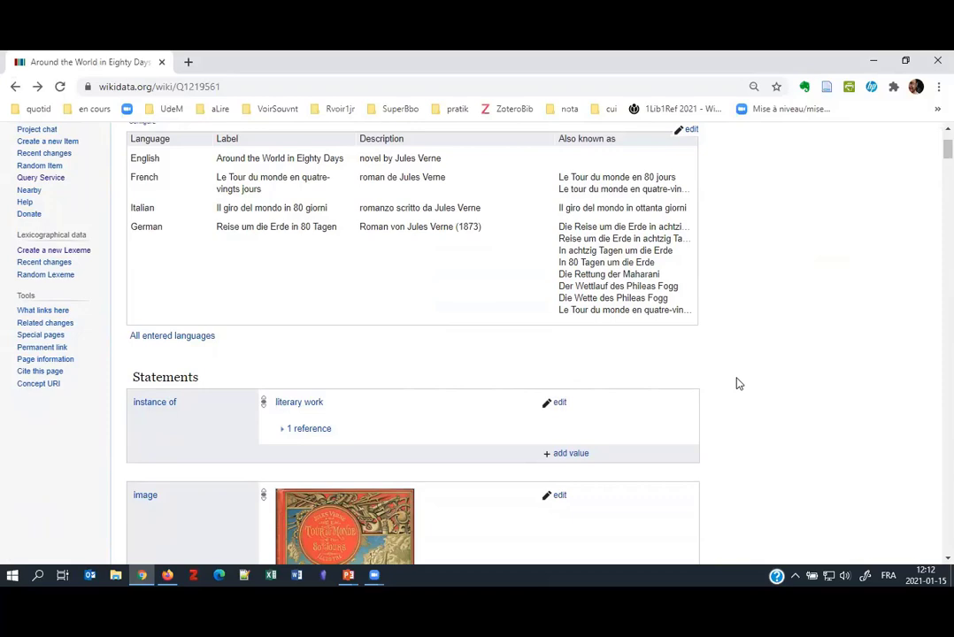
scroll(384, 288, down, 2)
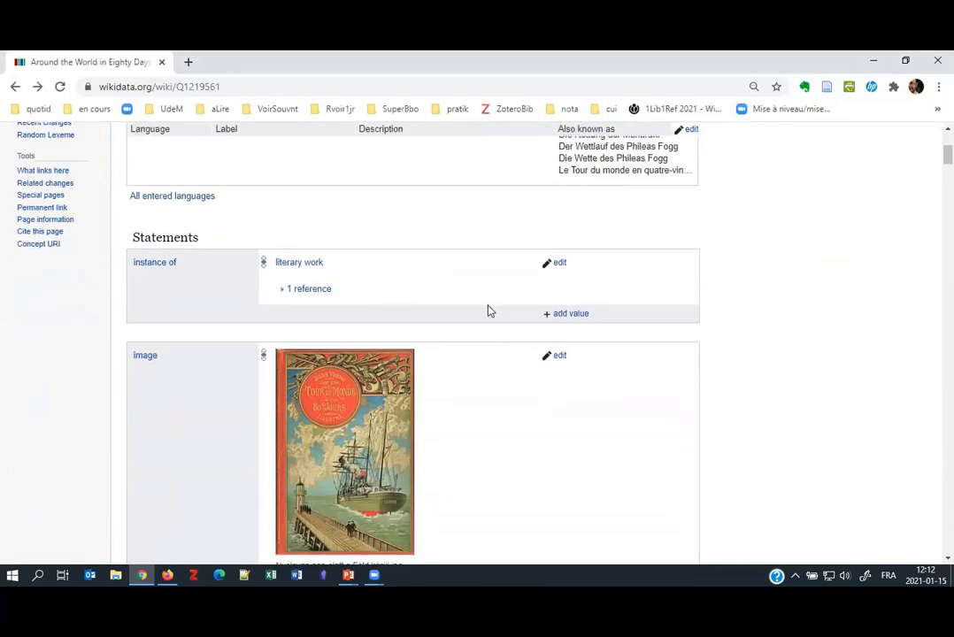
scroll(495, 354, down, 2)
scroll(500, 386, down, 9)
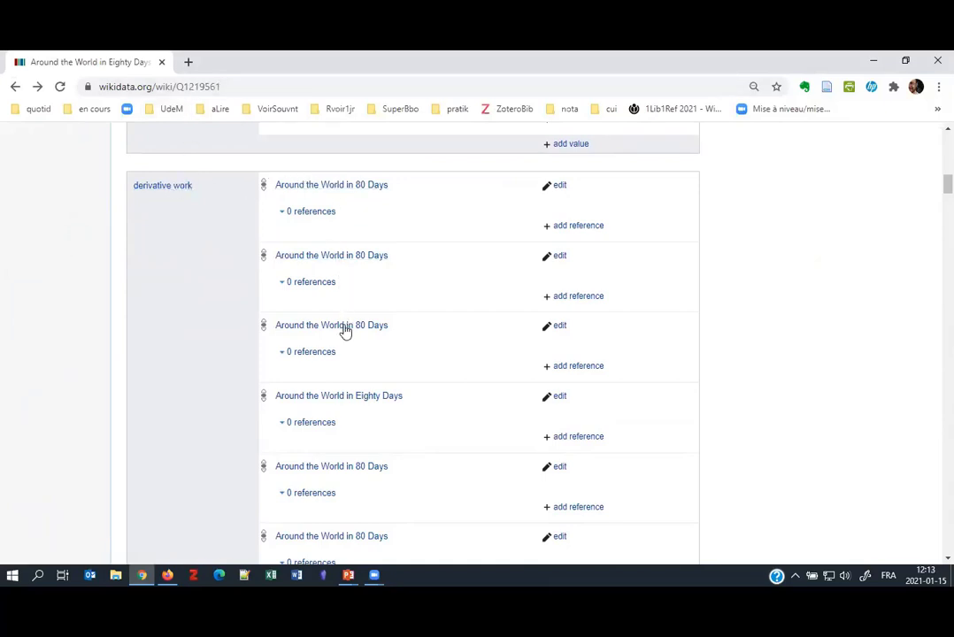
scroll(436, 421, down, 4)
scroll(436, 422, down, 2)
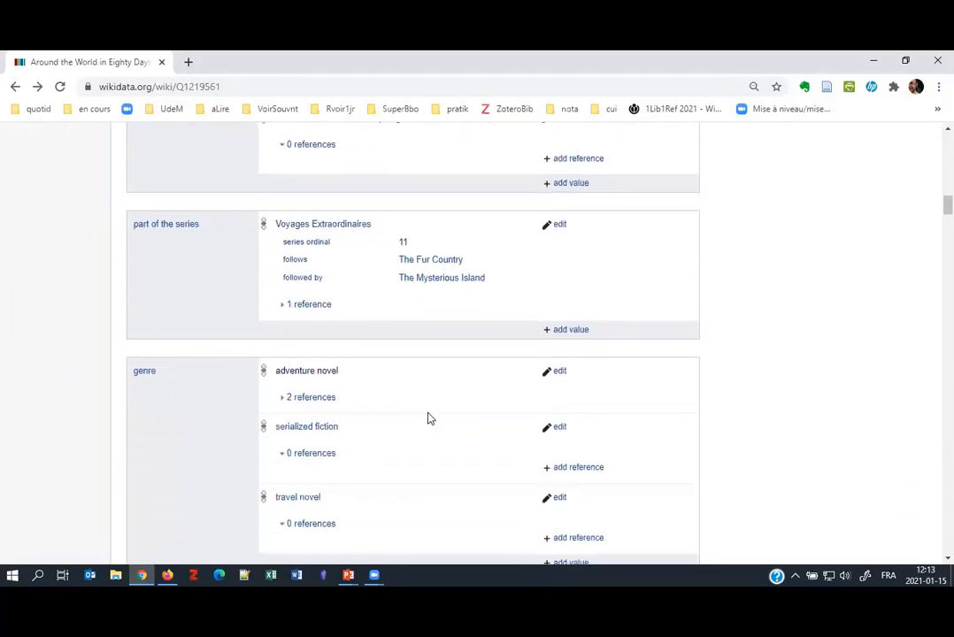
scroll(206, 363, down, 3)
scroll(210, 367, down, 2)
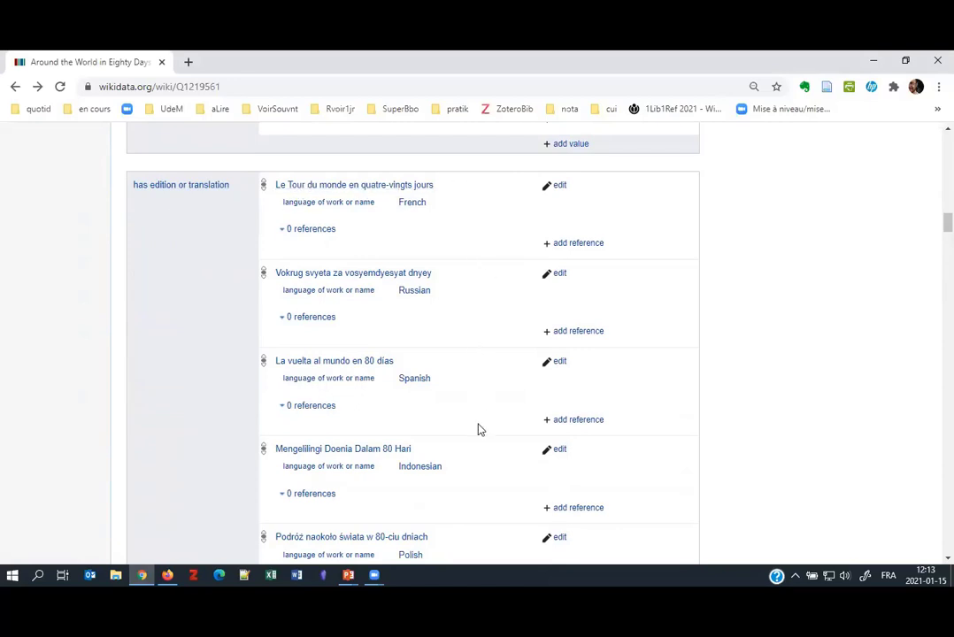
scroll(477, 430, down, 10)
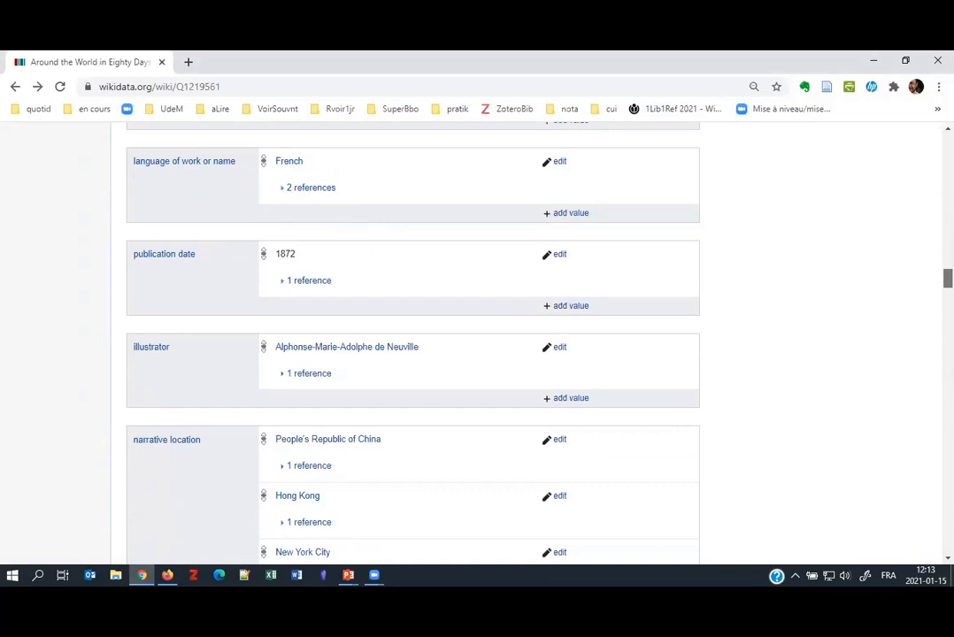
scroll(413, 346, down, 2)
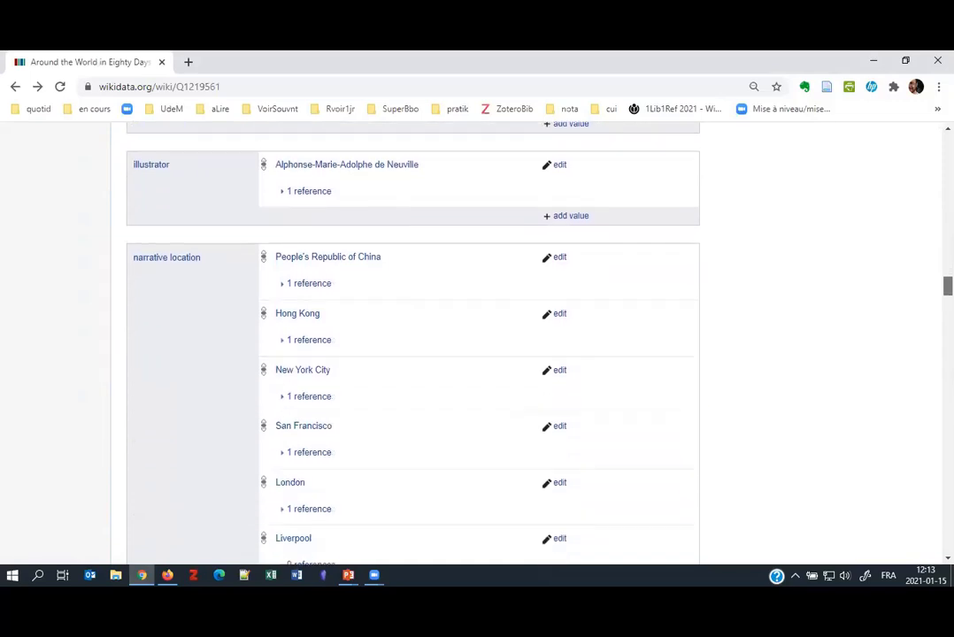
scroll(412, 345, down, 5)
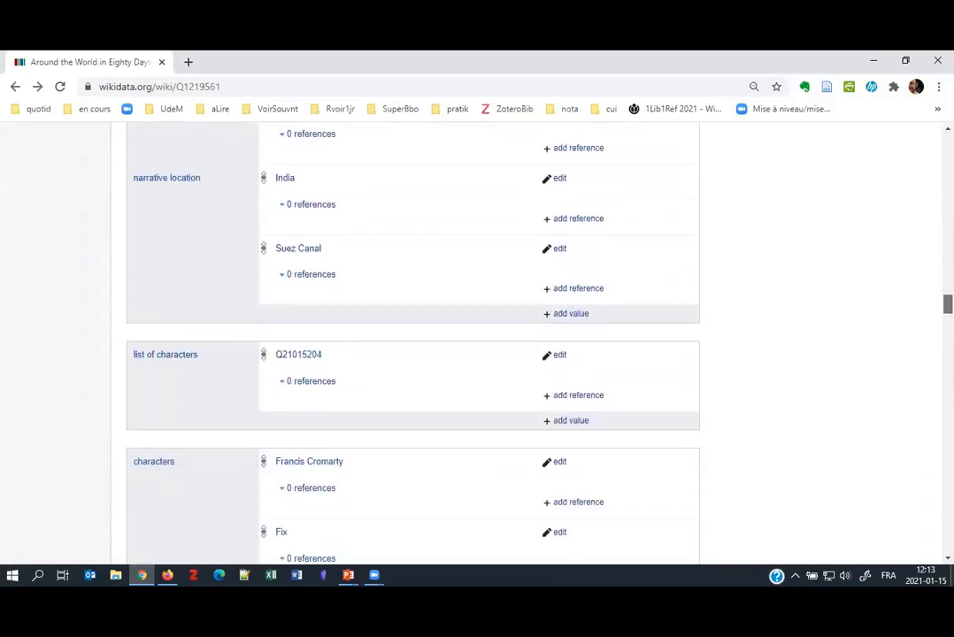
scroll(412, 345, down, 2)
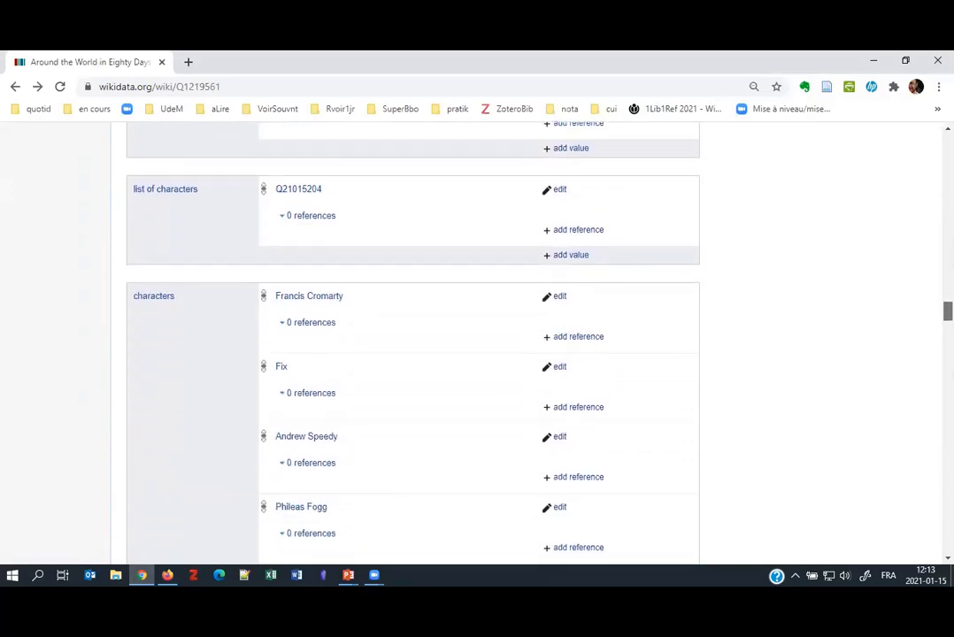
scroll(413, 345, down, 7)
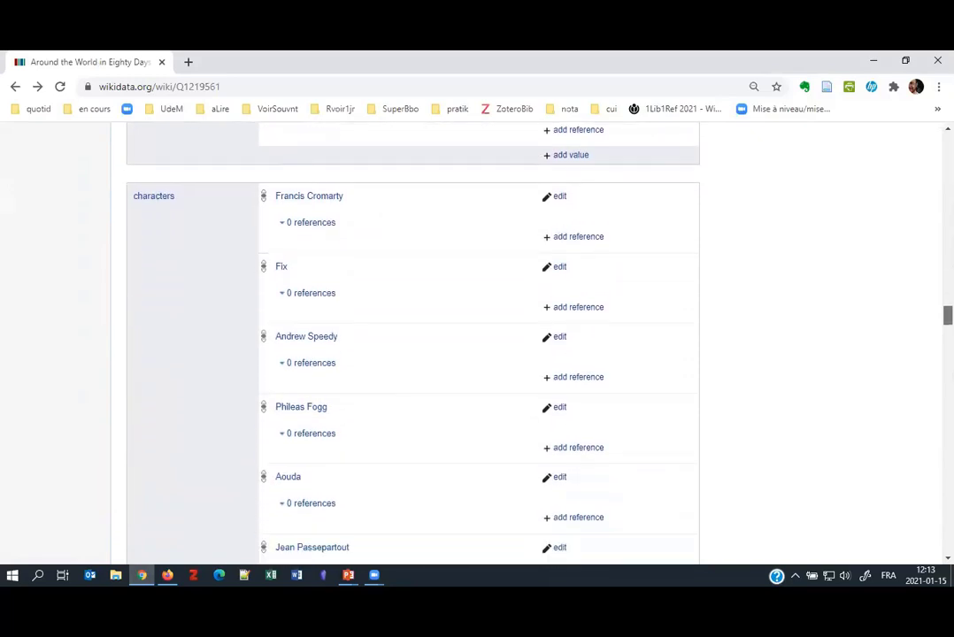
scroll(412, 346, down, 1)
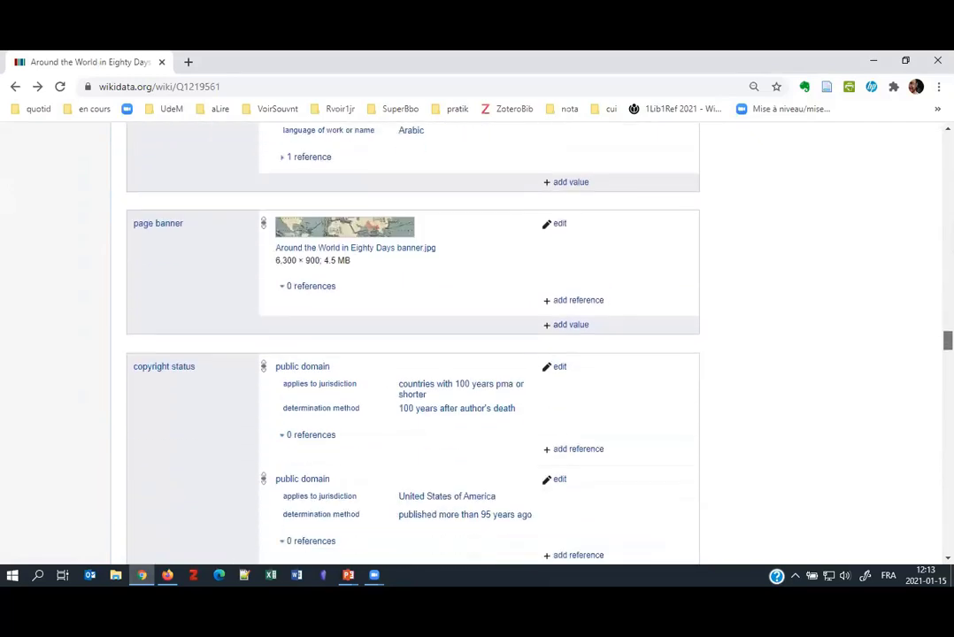
scroll(413, 345, down, 1)
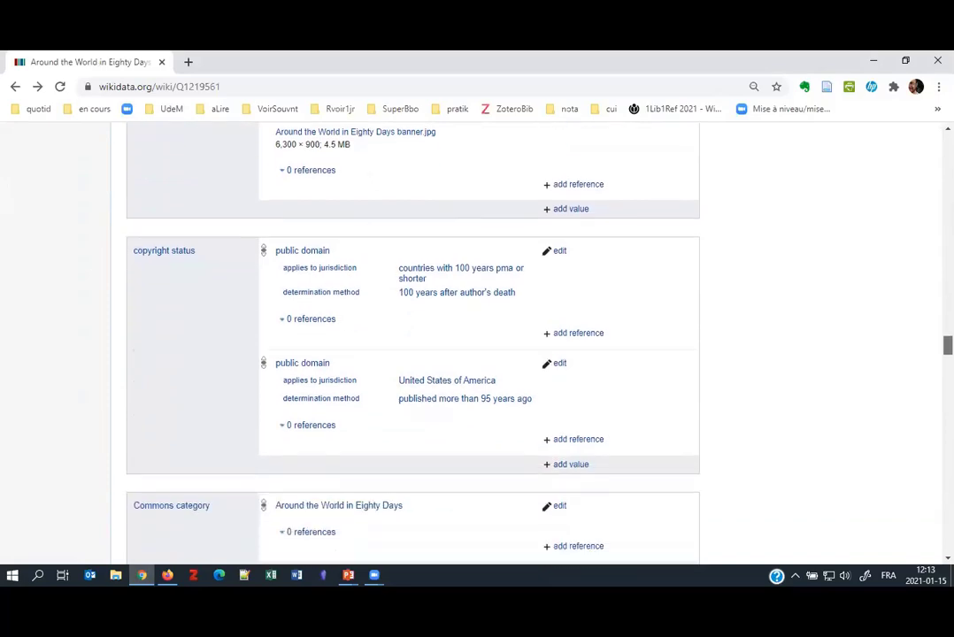
scroll(412, 346, down, 4)
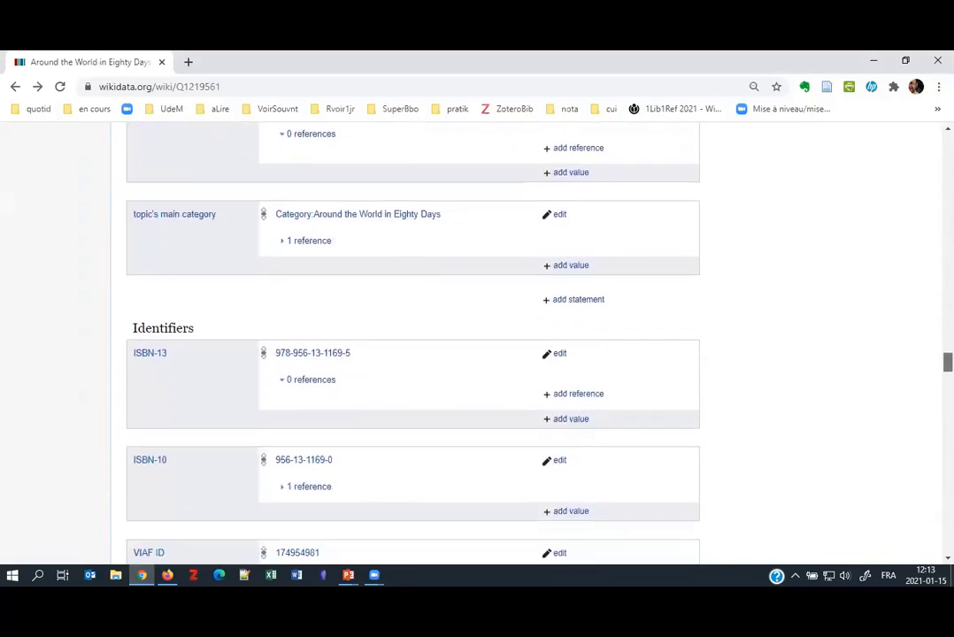
Highlight the item's title Around the World in Eighty Days and the year in its inception statement.
scroll(412, 345, up, 15)
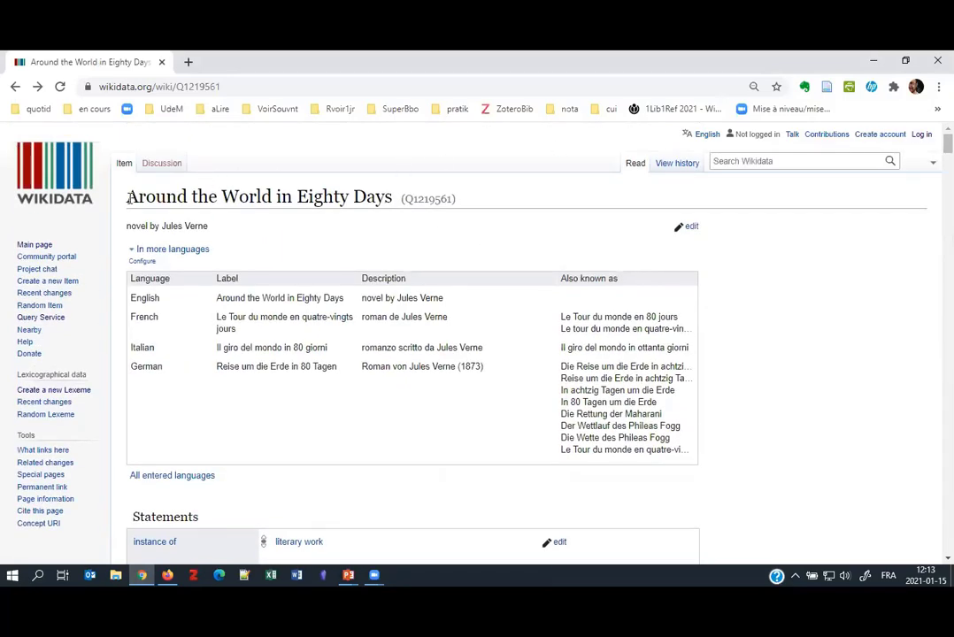
drag(127, 196, 391, 197)
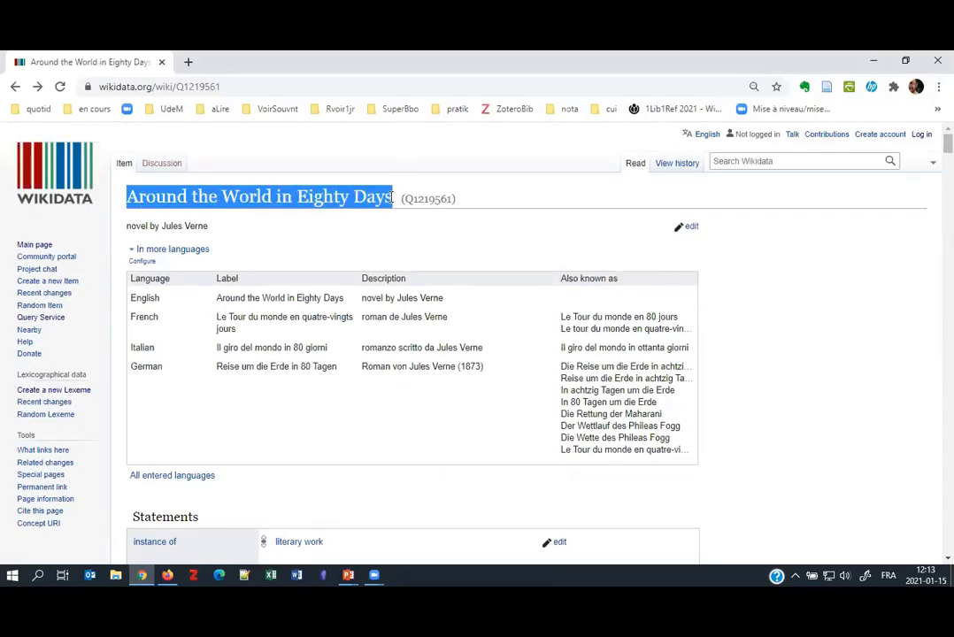
scroll(748, 297, down, 7)
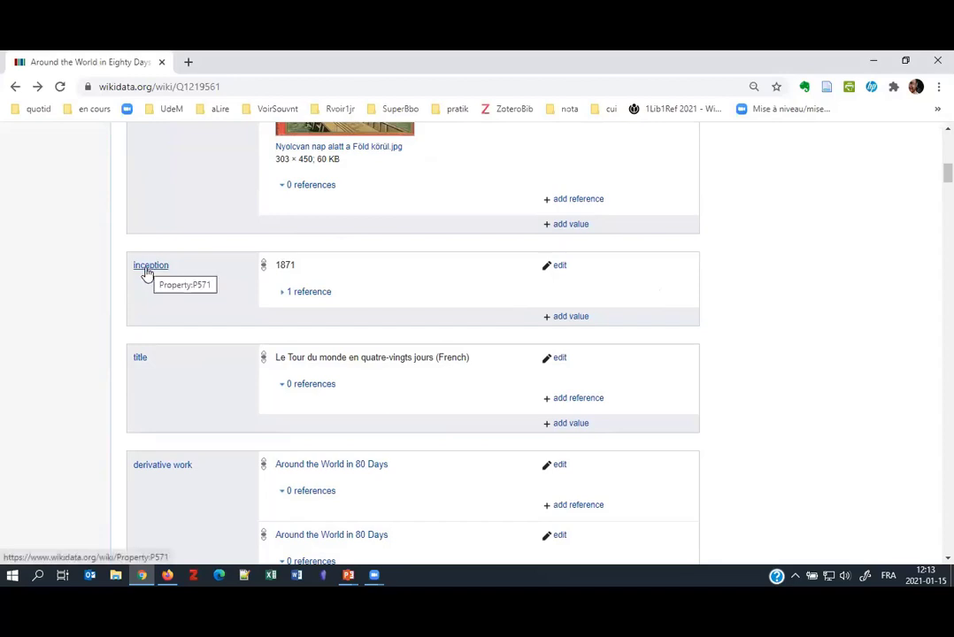
double_click(285, 265)
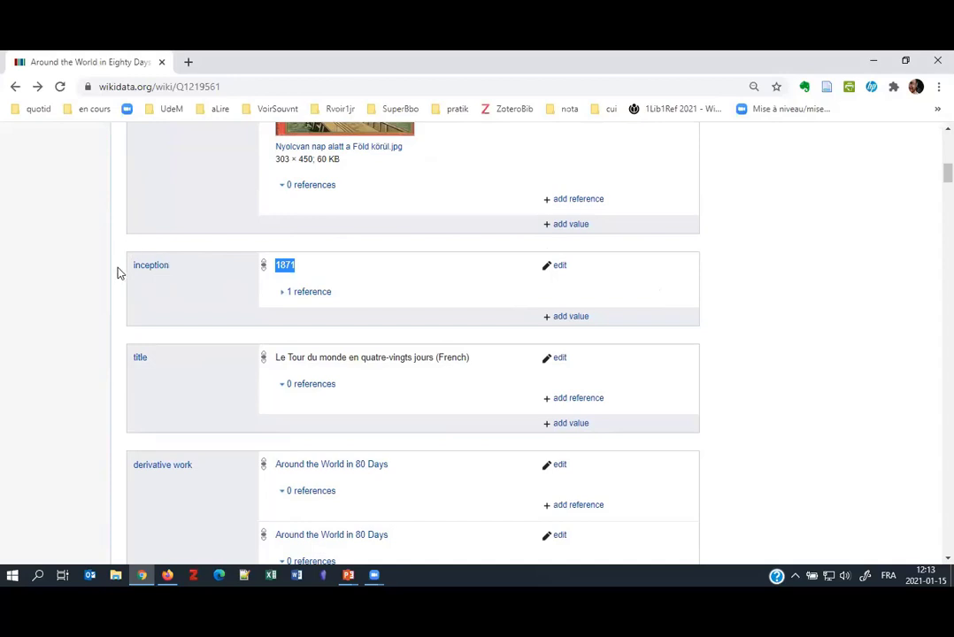
double_click(283, 266)
click(283, 265)
drag(276, 266, 296, 266)
scroll(230, 268, down, 10)
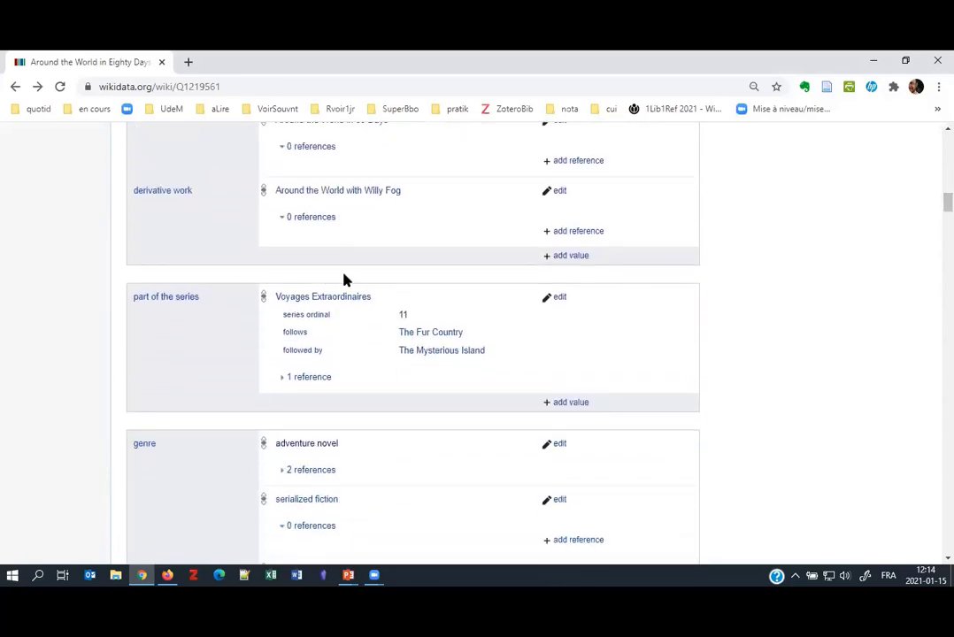
click(481, 571)
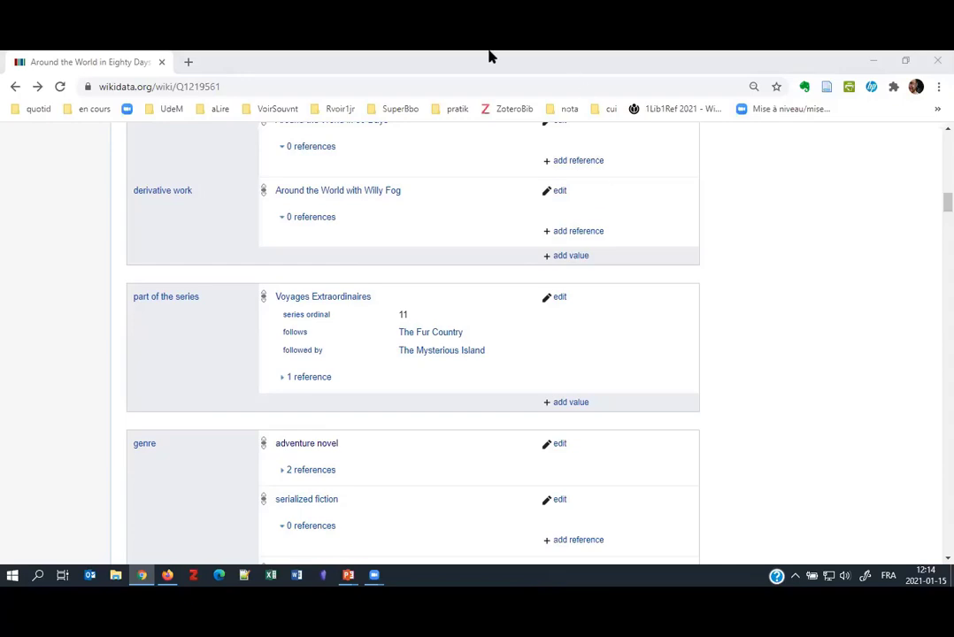
scroll(337, 509, up, 15)
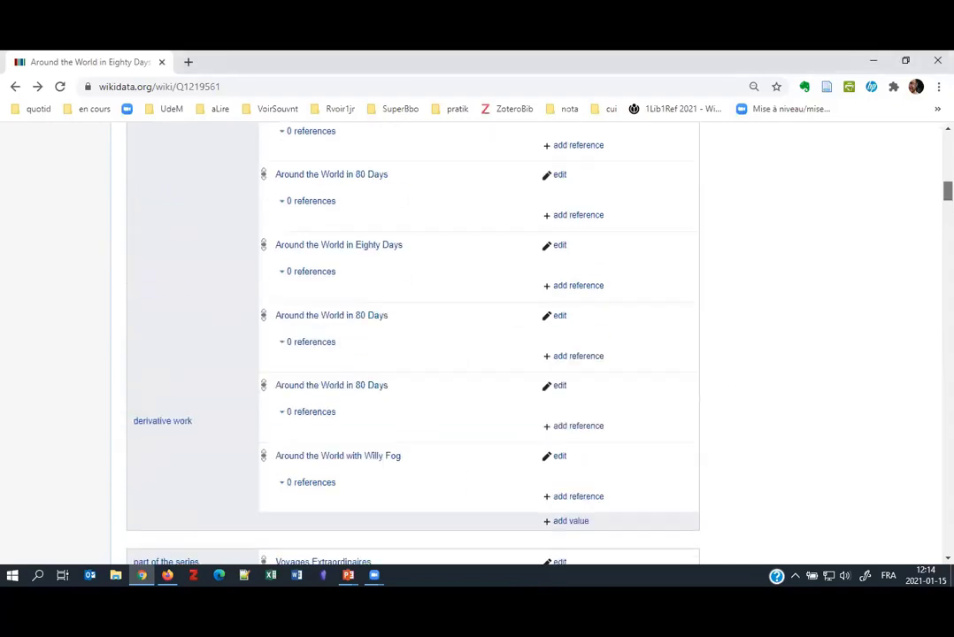
Switch to Firefox and bring up the Wikidata Query Service code that lists poets with their images, dates and monarchs.
click(168, 580)
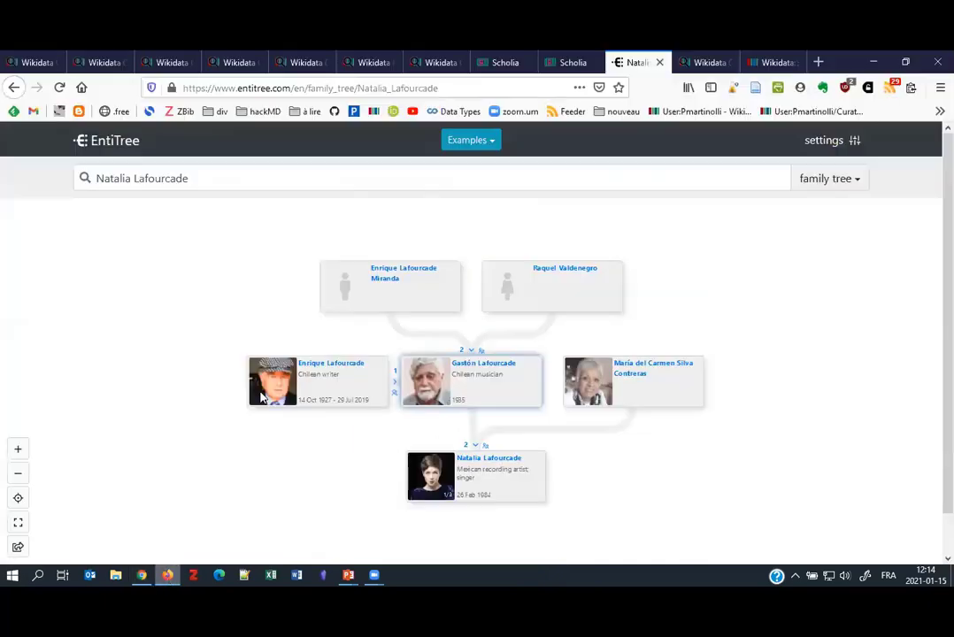
click(100, 61)
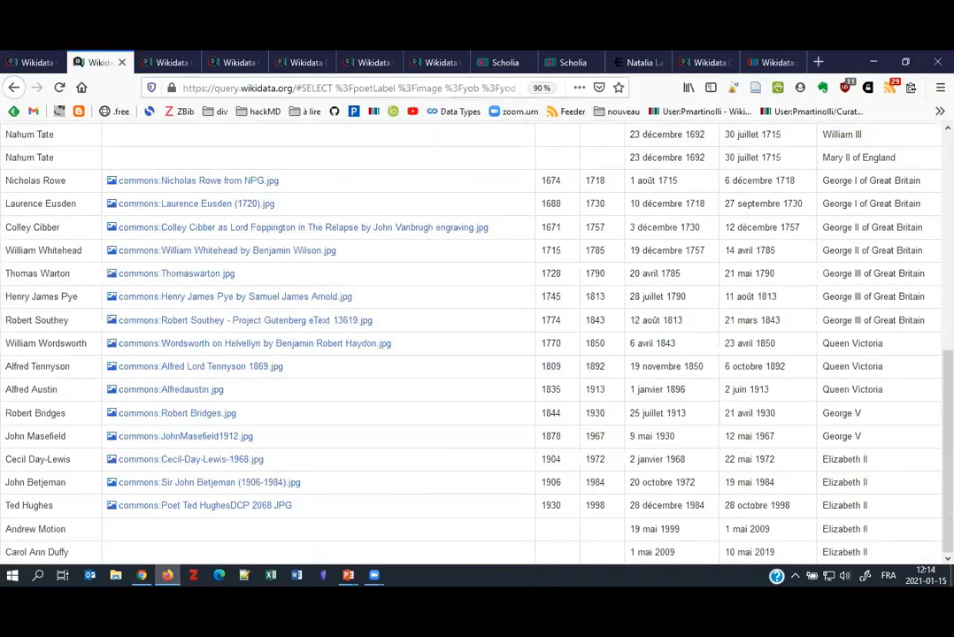
scroll(64, 194, up, 5)
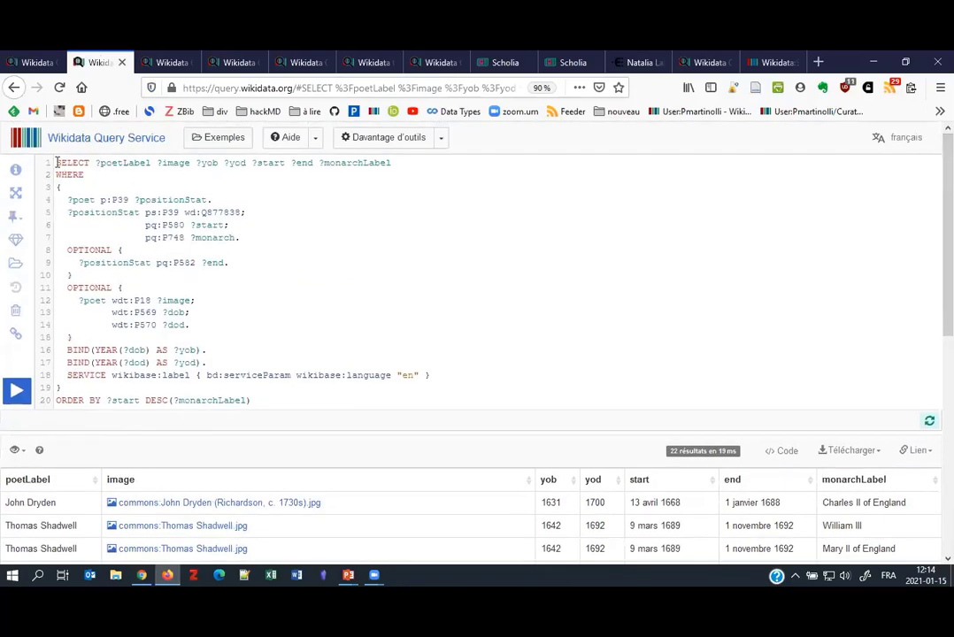
Highlight the query's SELECT variables, WHERE block and ORDER BY line in turn, and finally the whole query.
drag(55, 163, 400, 163)
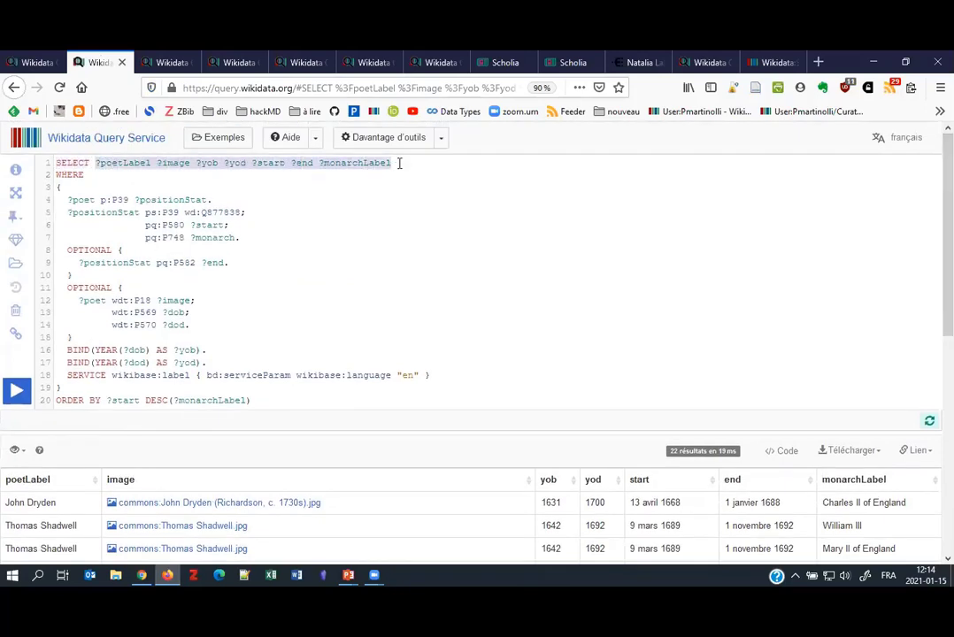
drag(57, 175, 141, 388)
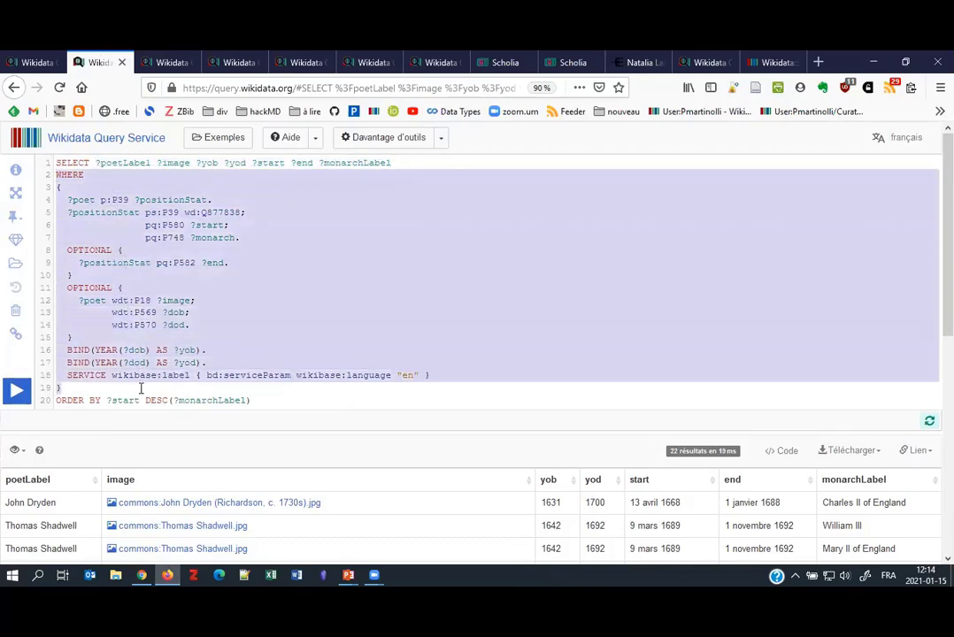
scroll(173, 354, down, 3)
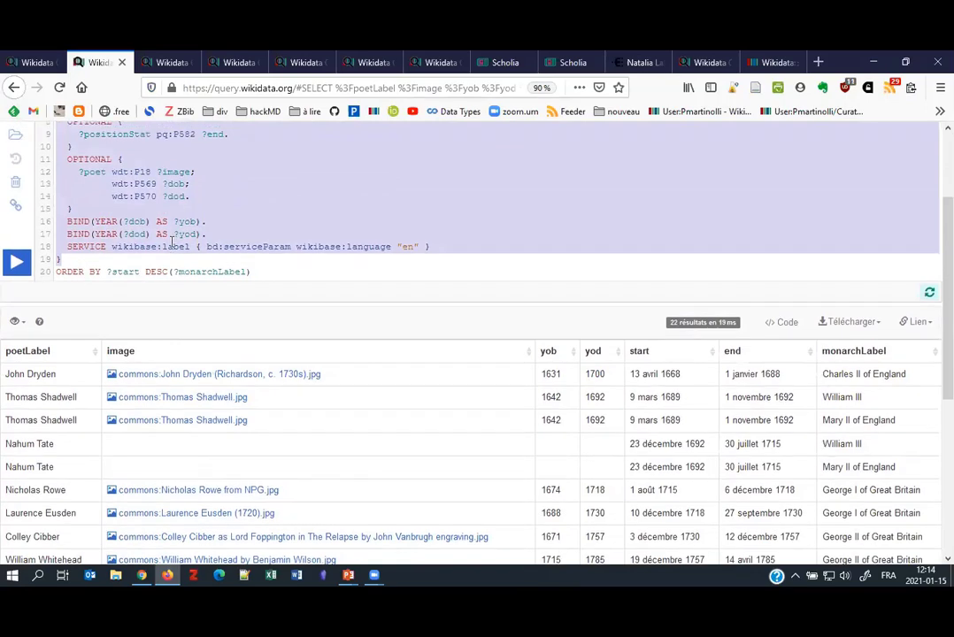
scroll(172, 241, up, 3)
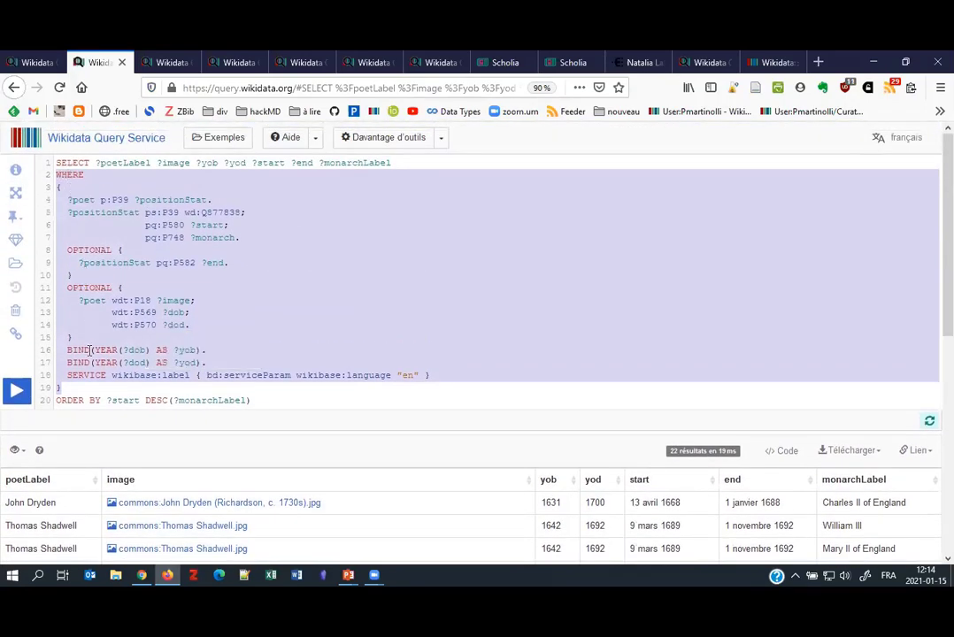
drag(59, 400, 252, 399)
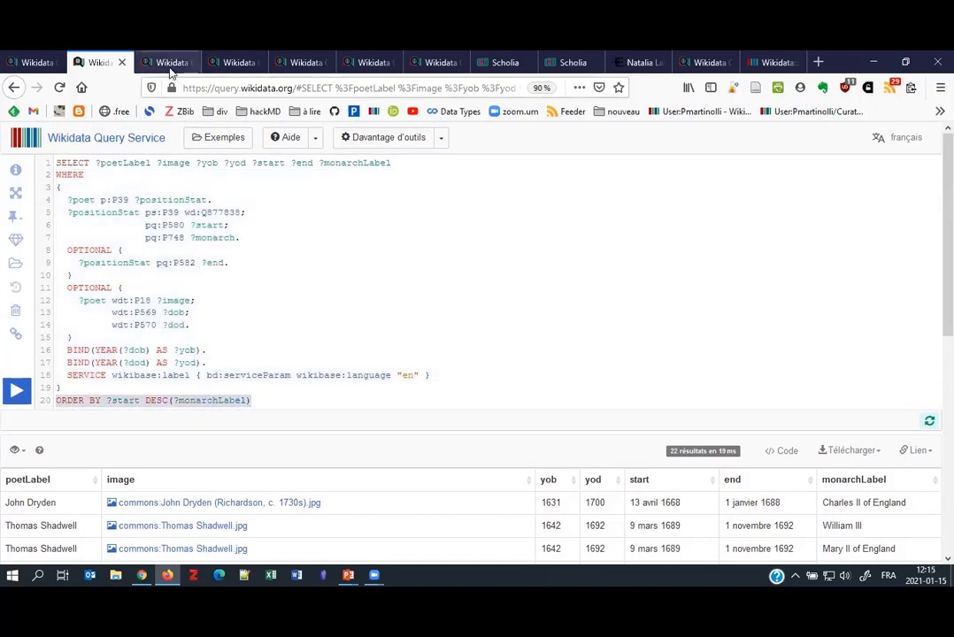
click(237, 306)
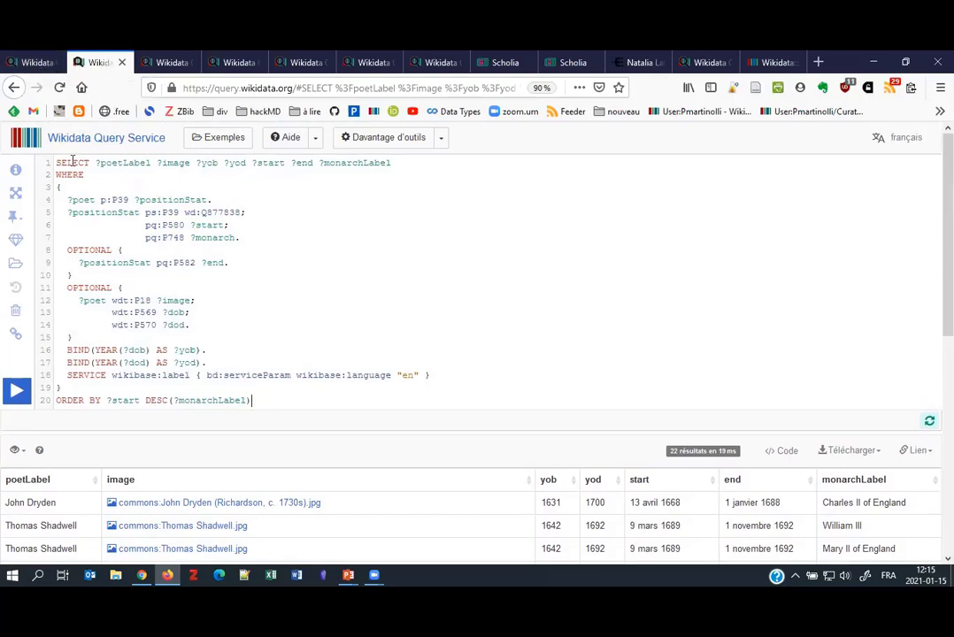
drag(57, 162, 266, 409)
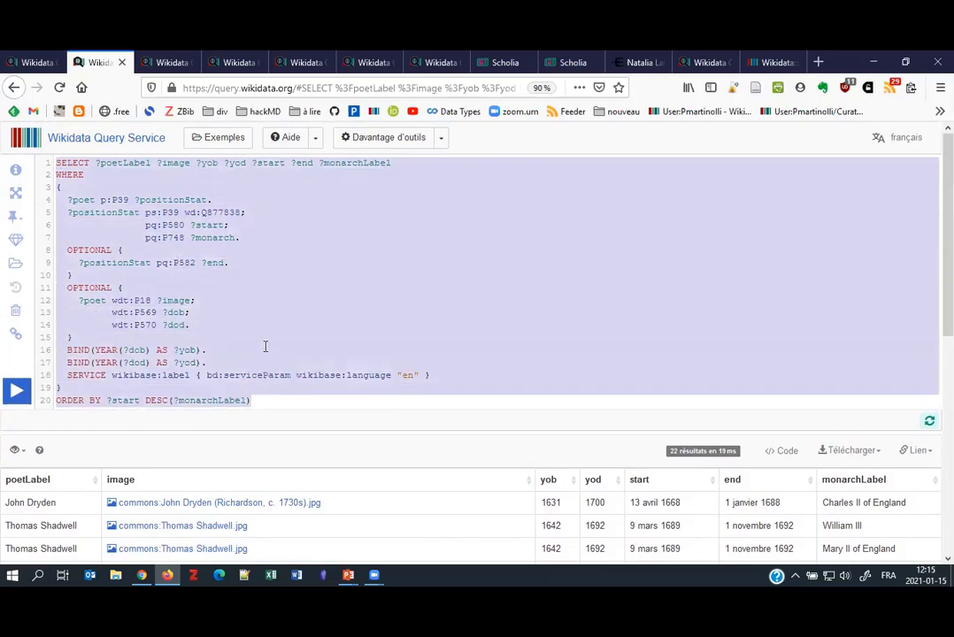
click(135, 213)
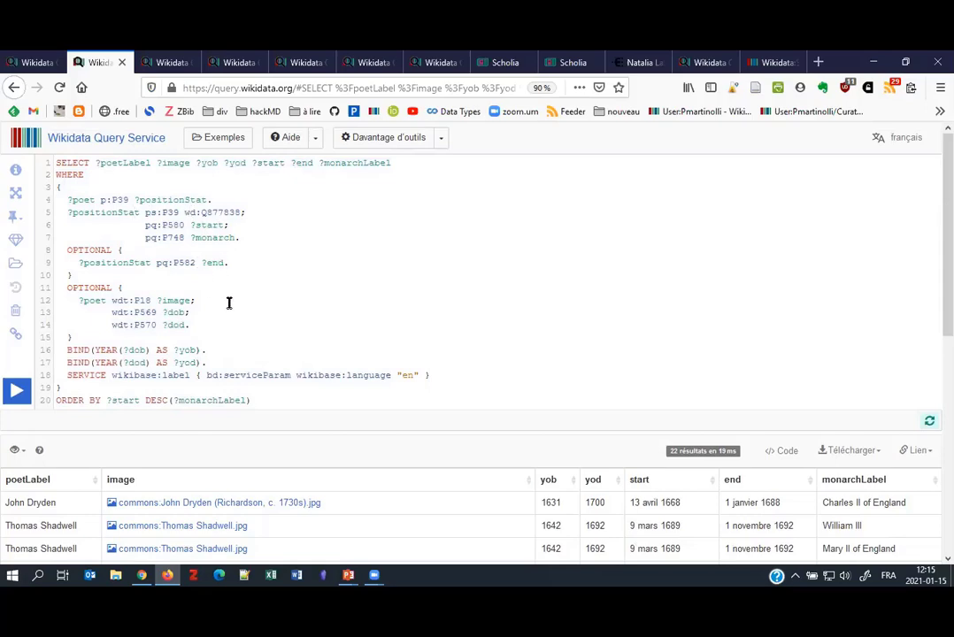
Bring up the open Wikidata query whose results are displayed on a world map.
click(711, 56)
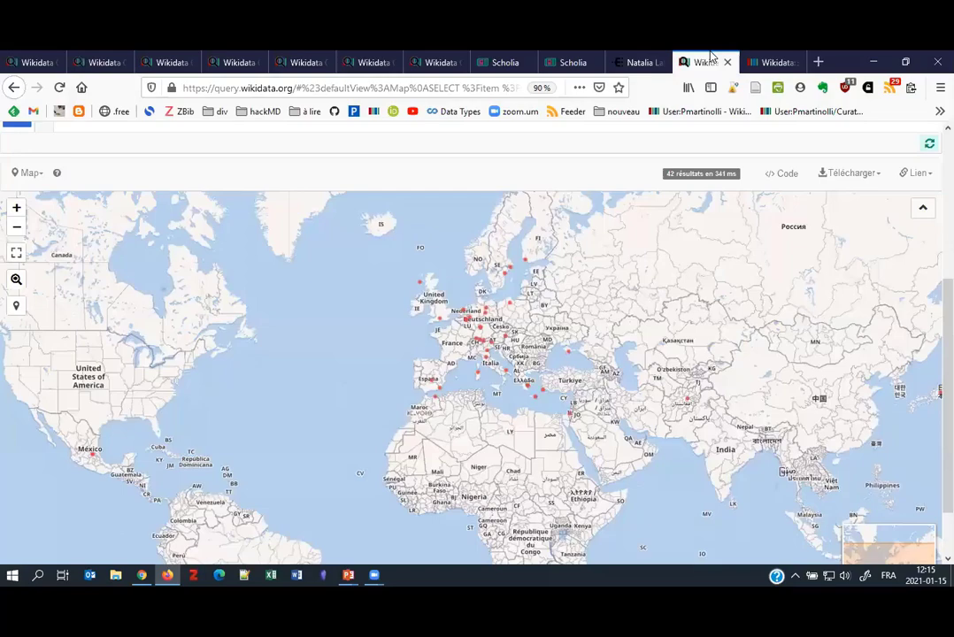
Zoom the query's results map in on northern Europe and back out to the whole world to inspect the plotted points.
scroll(538, 266, up, 3)
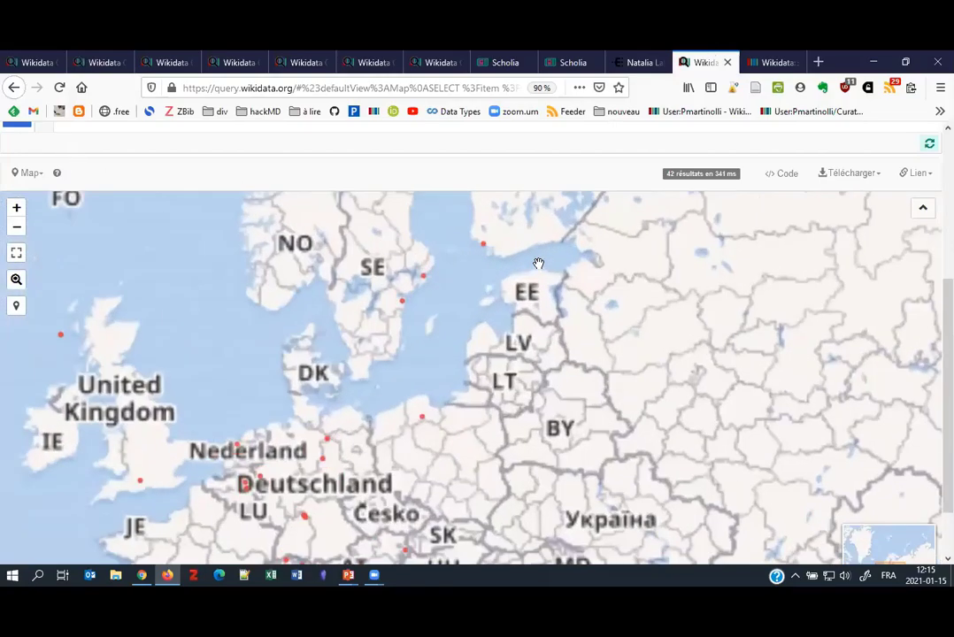
scroll(539, 263, down, 5)
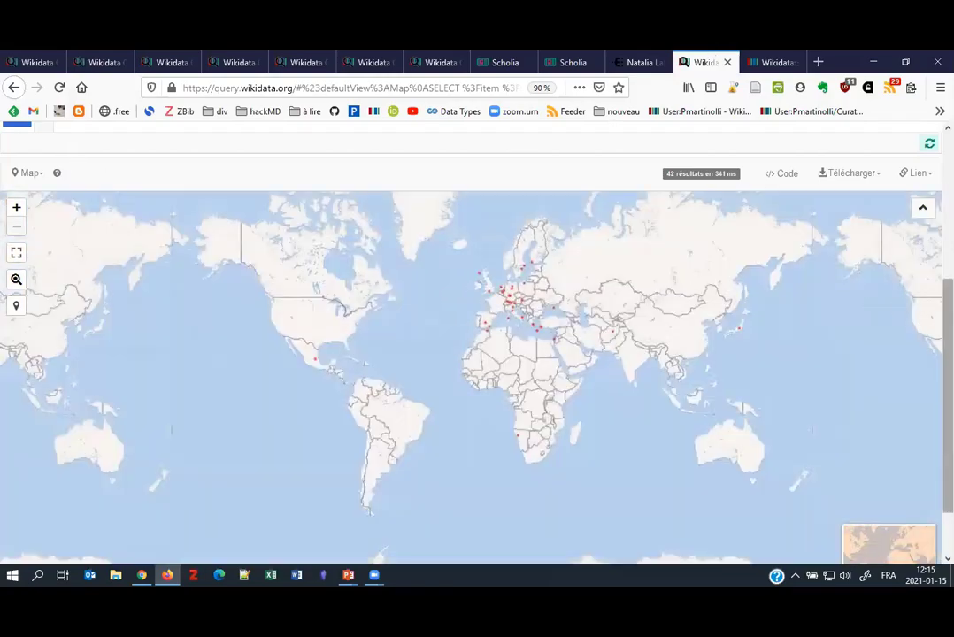
scroll(478, 172, up, 5)
scroll(479, 388, down, 1)
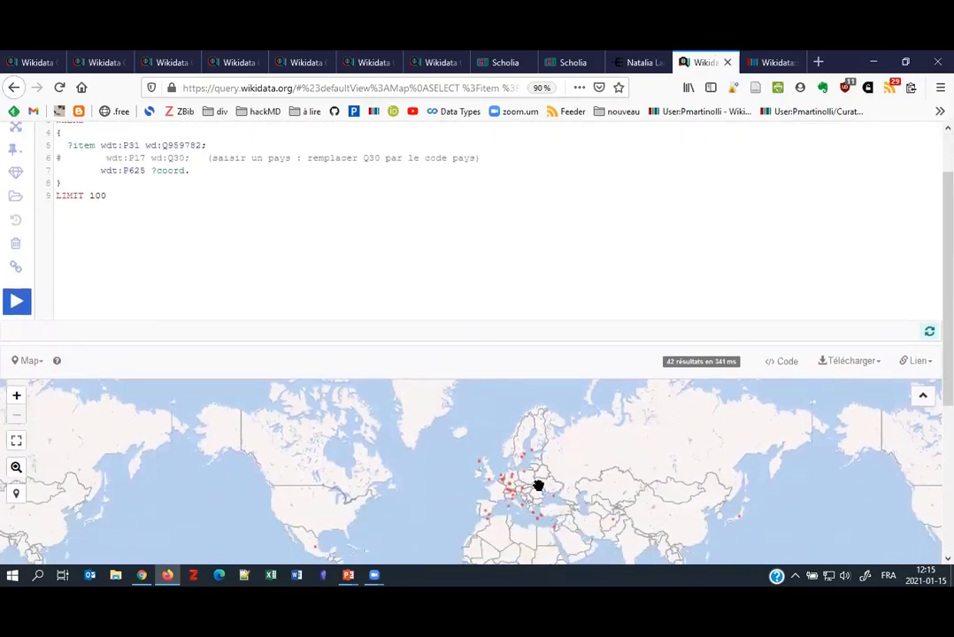
Highlight the whole SPARQL query, from the #defaultView:Map line to LIMIT 100, and compare the code with its map results.
scroll(542, 483, up, 2)
scroll(181, 237, up, 2)
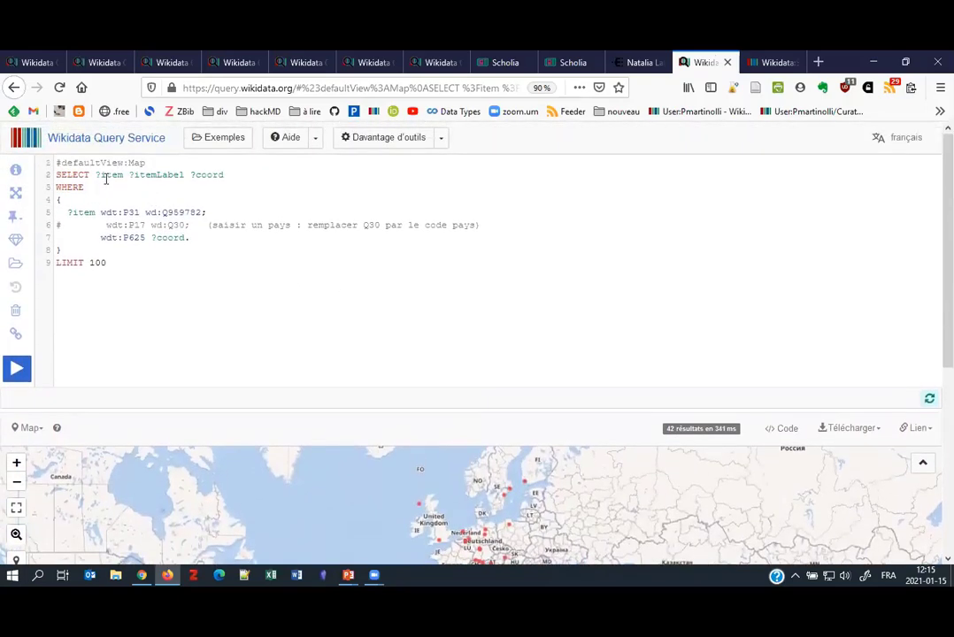
click(55, 163)
drag(56, 163, 130, 284)
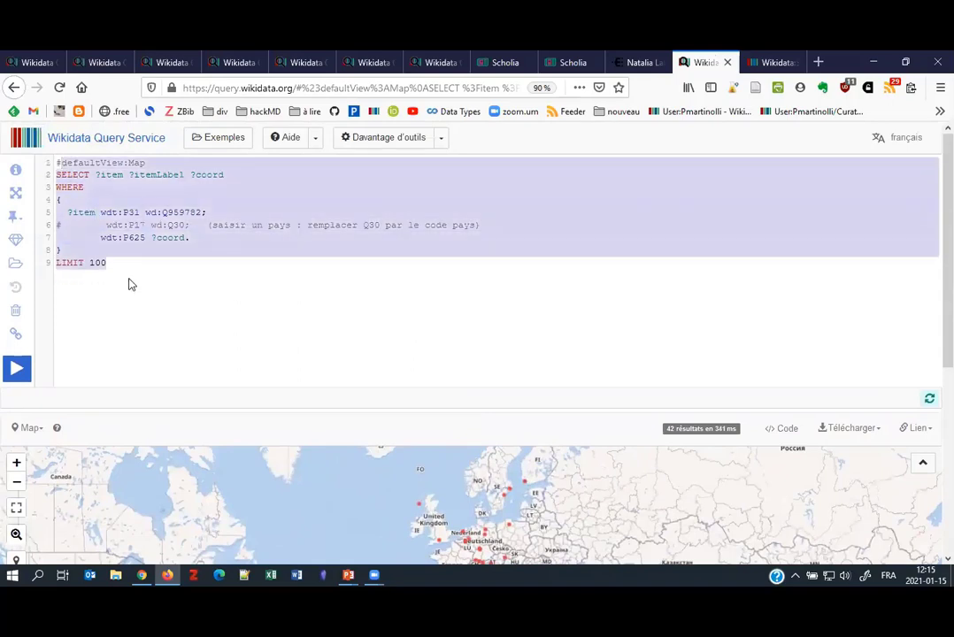
click(140, 271)
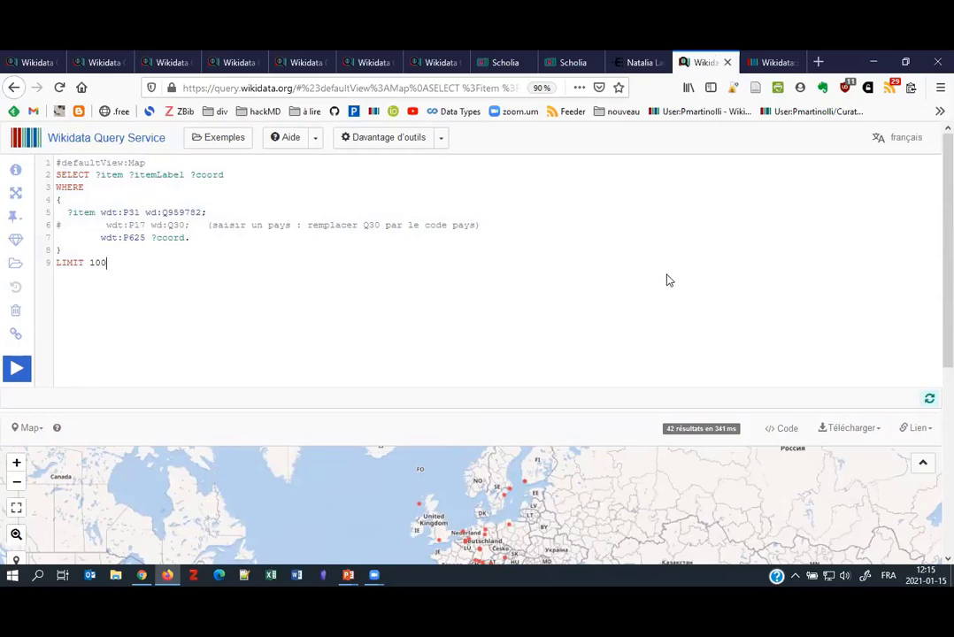
scroll(671, 279, down, 5)
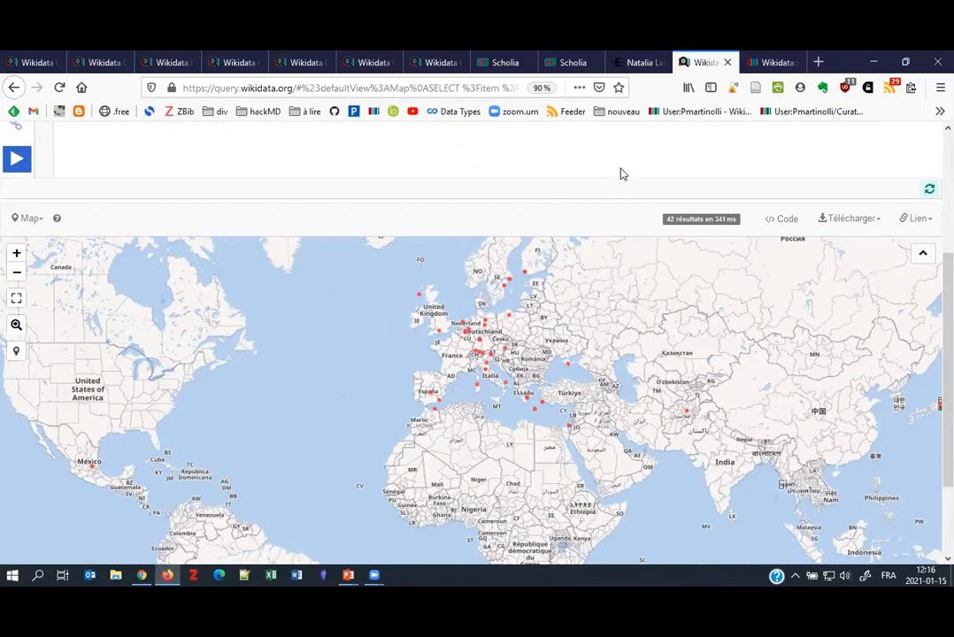
scroll(876, 221, up, 3)
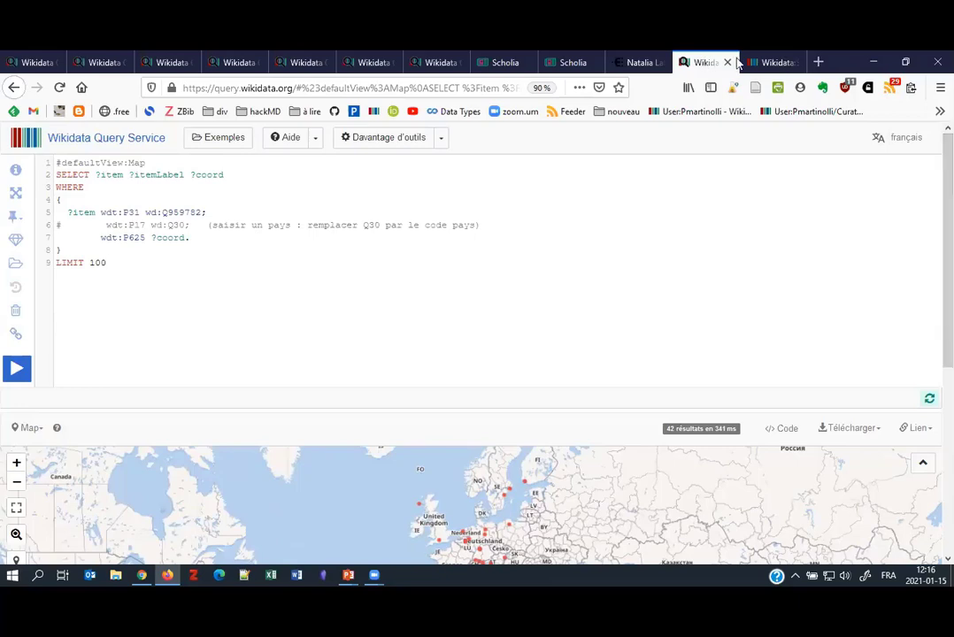
Switch to Chrome, open Wikidata's main page and bring the Wikidata search field into focus without entering a term.
click(141, 577)
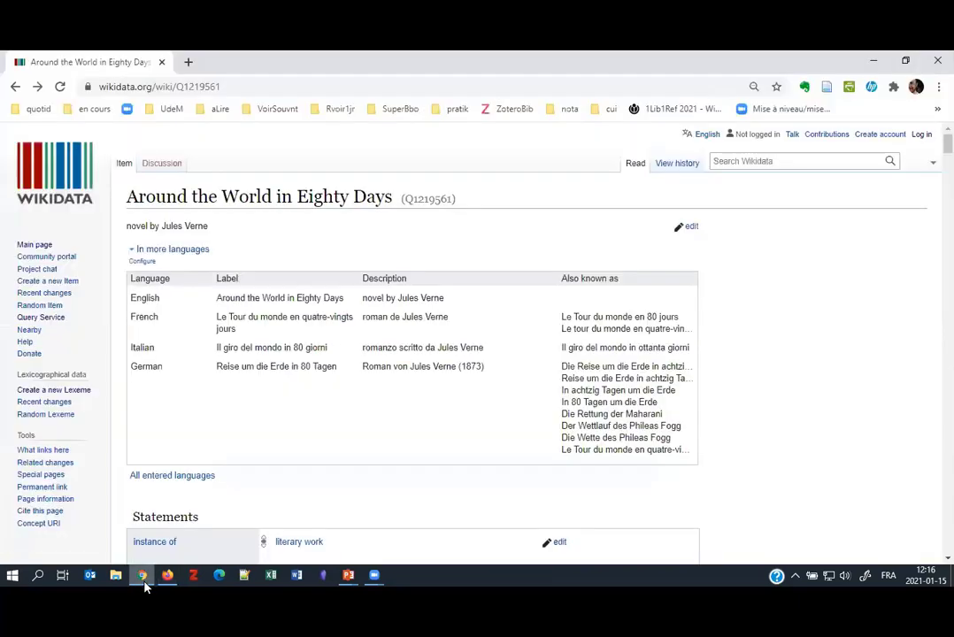
click(55, 177)
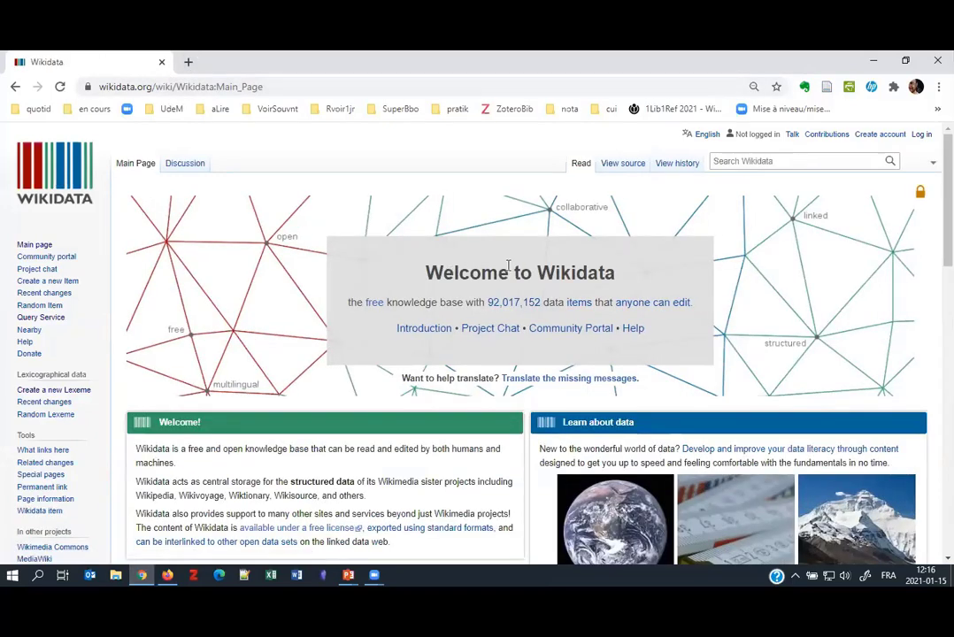
click(731, 160)
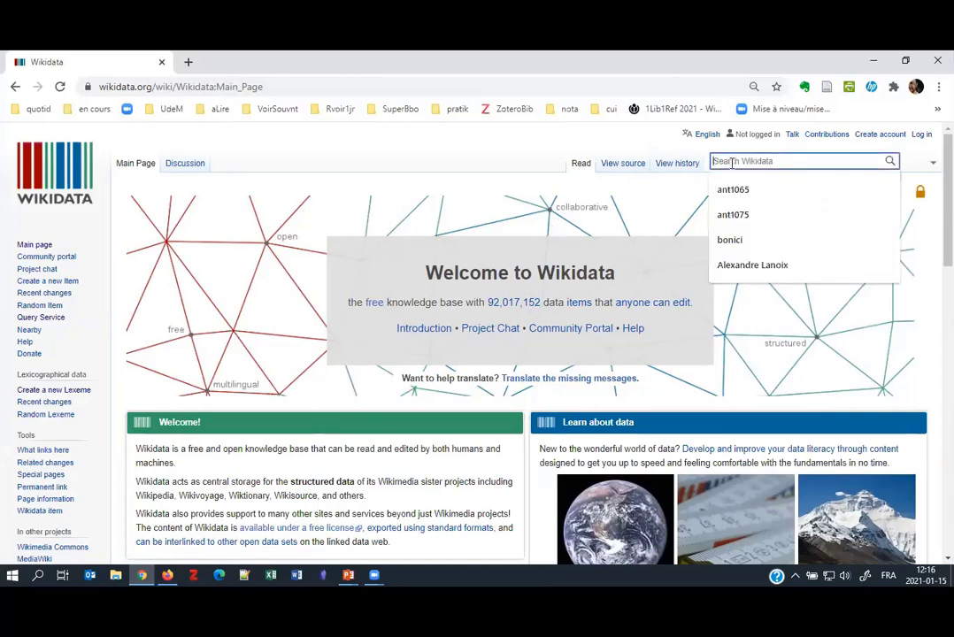
click(730, 162)
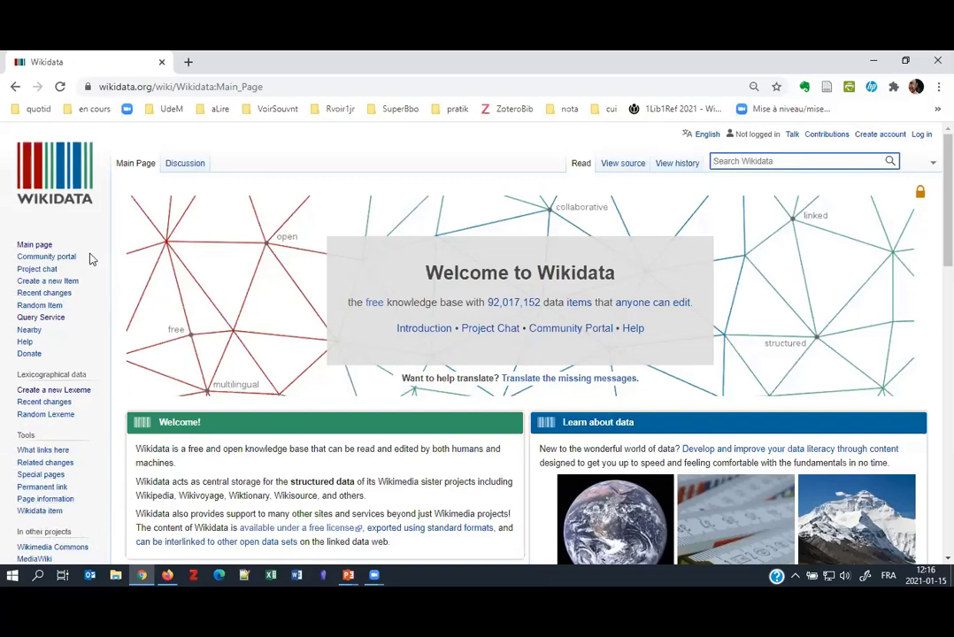
Open the SPARQL query service help from the main page's Get involved section and review its introductory, access and advanced resources.
scroll(80, 385, down, 4)
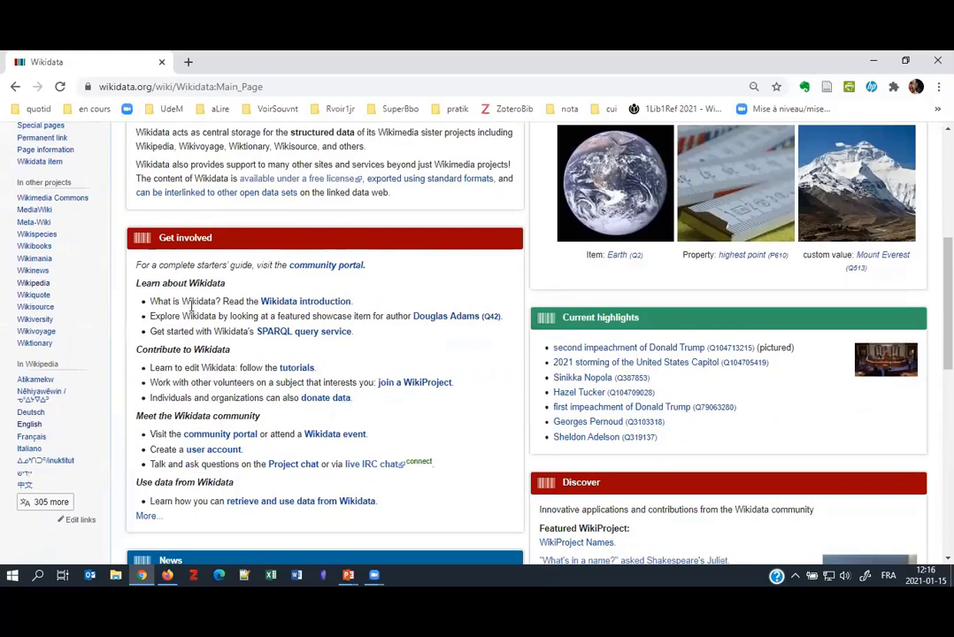
click(287, 335)
scroll(374, 341, down, 3)
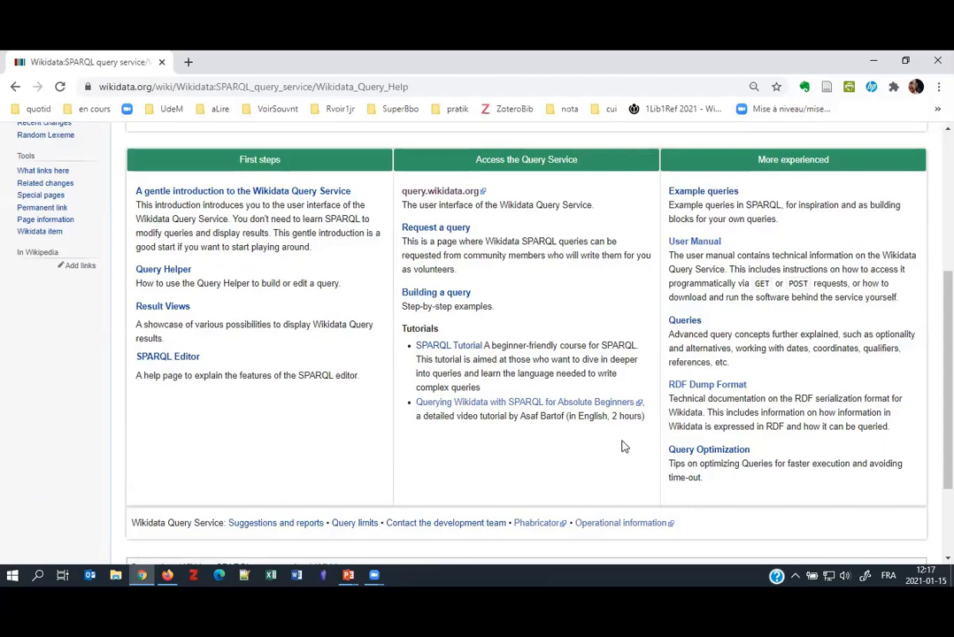
scroll(622, 446, up, 3)
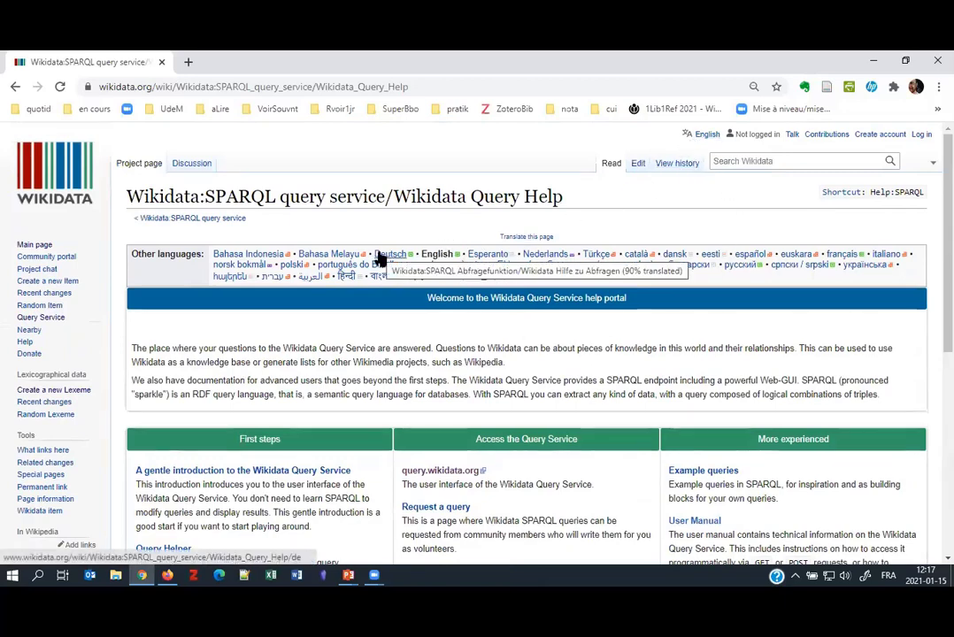
Display the Wikidata Query Help page in French and review its Premiers pas, Accéder au service de requête and Pour aller plus loin sections.
click(841, 256)
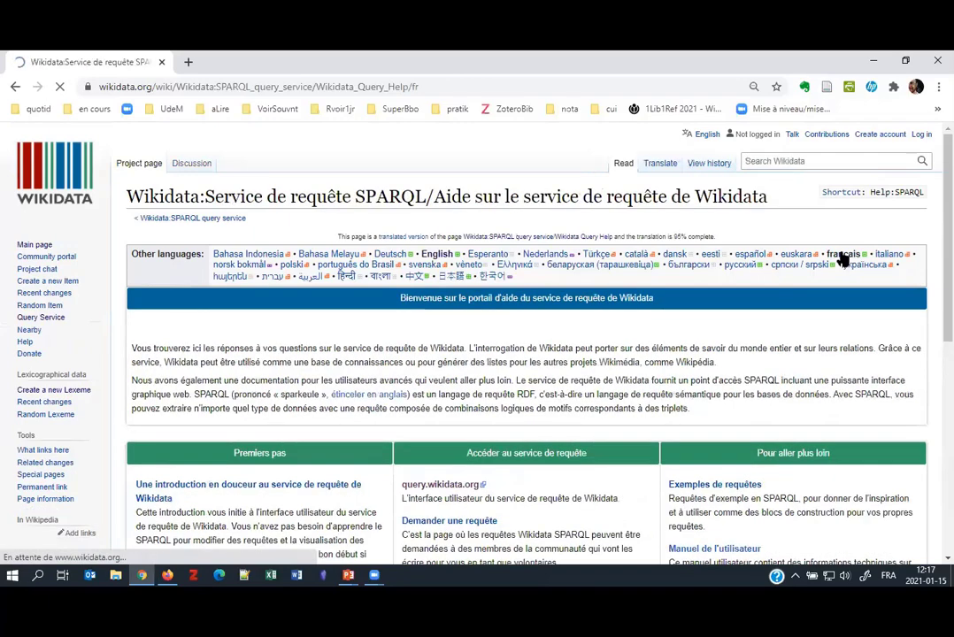
scroll(295, 400, down, 3)
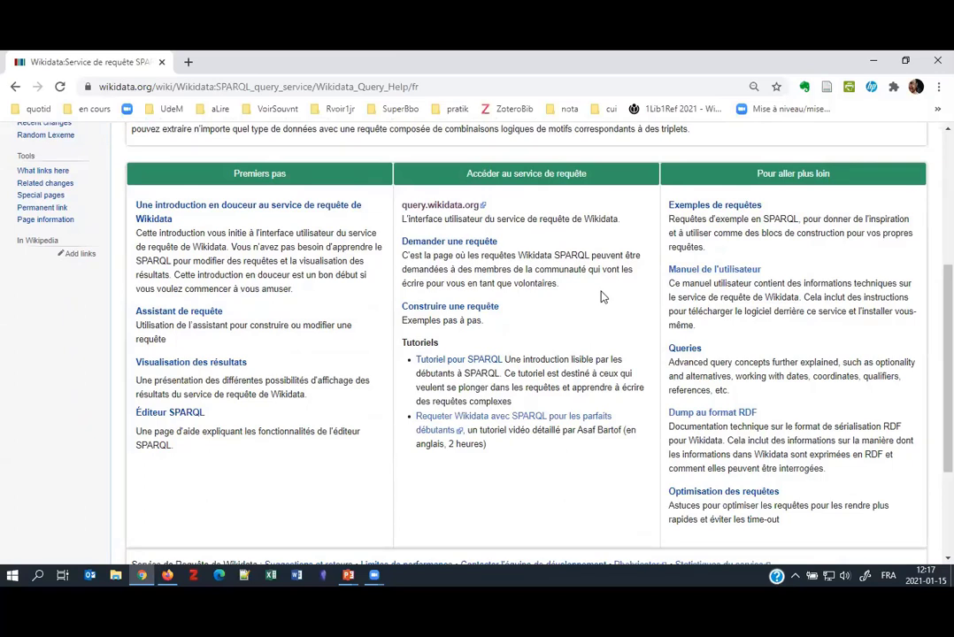
scroll(623, 300, up, 4)
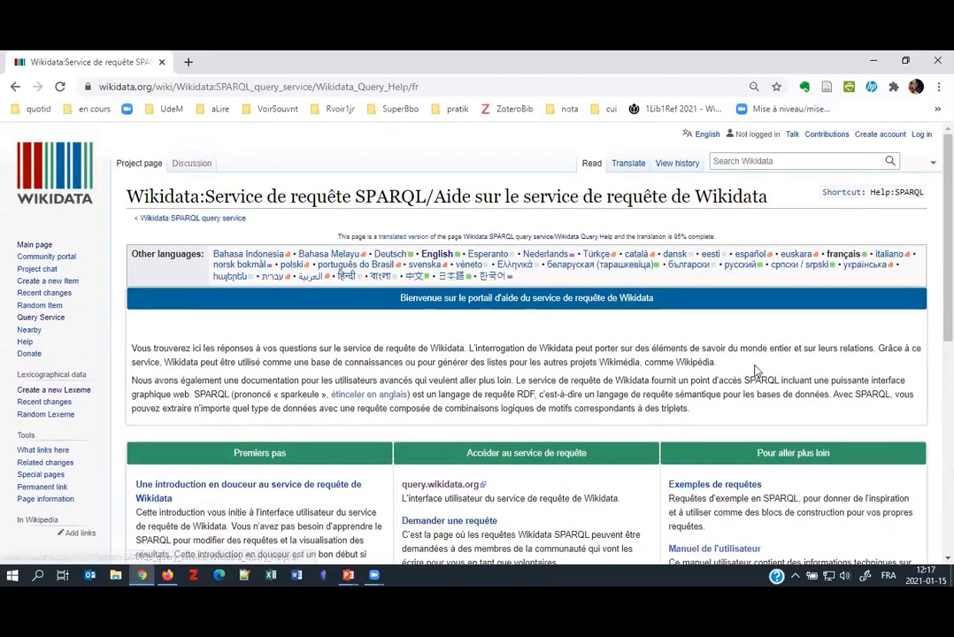
scroll(756, 370, down, 3)
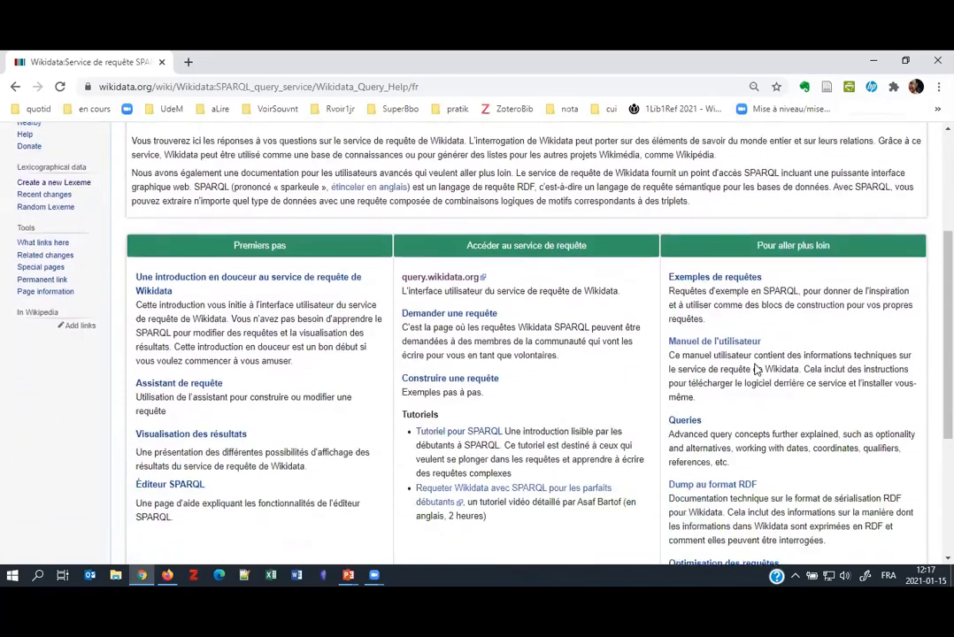
scroll(757, 365, down, 1)
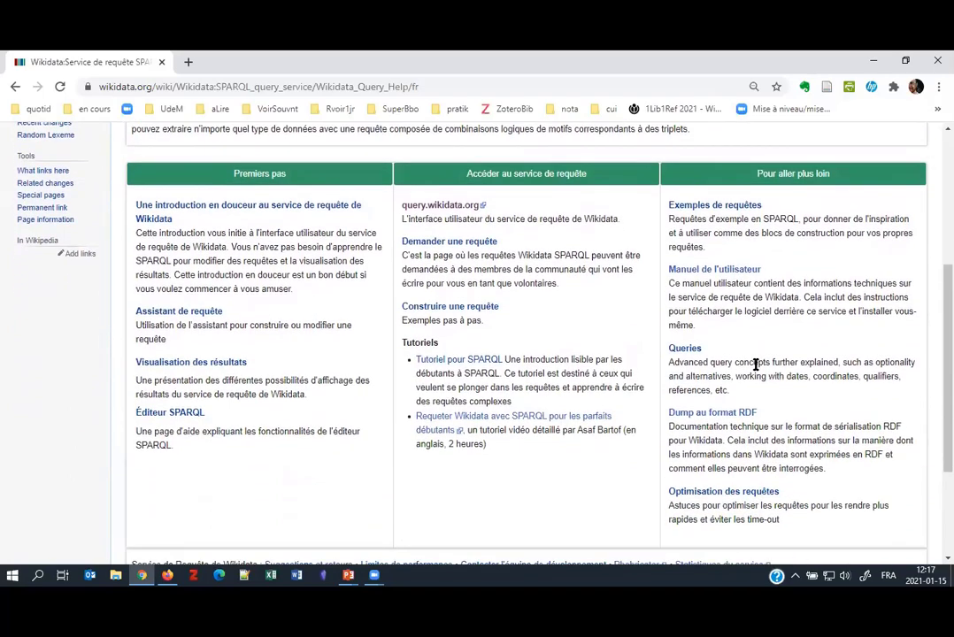
scroll(756, 365, up, 4)
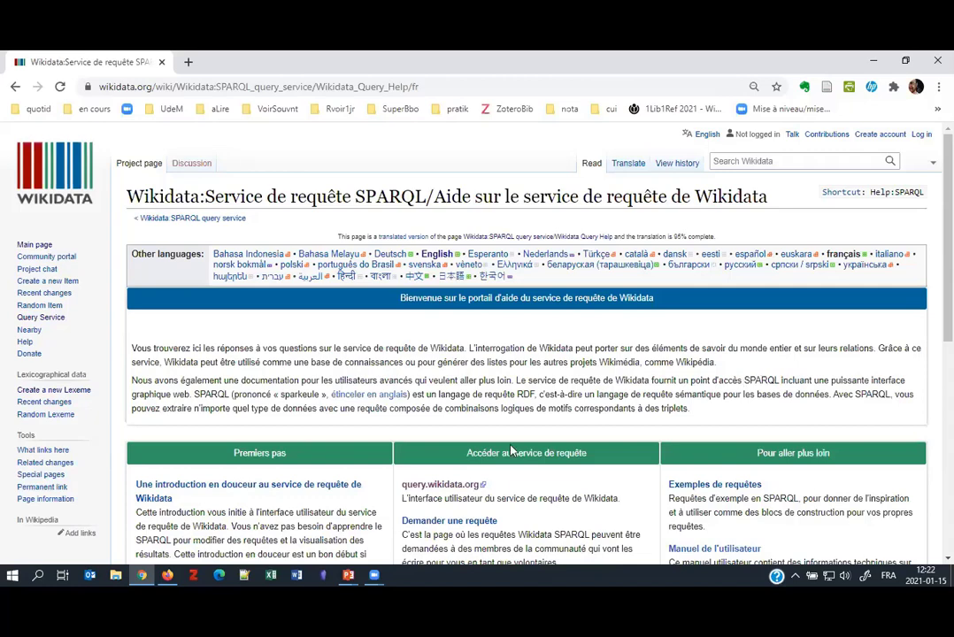
Switch to the PowerPoint slideshow and advance from the Q (item) slide to the P (property) slide.
click(348, 577)
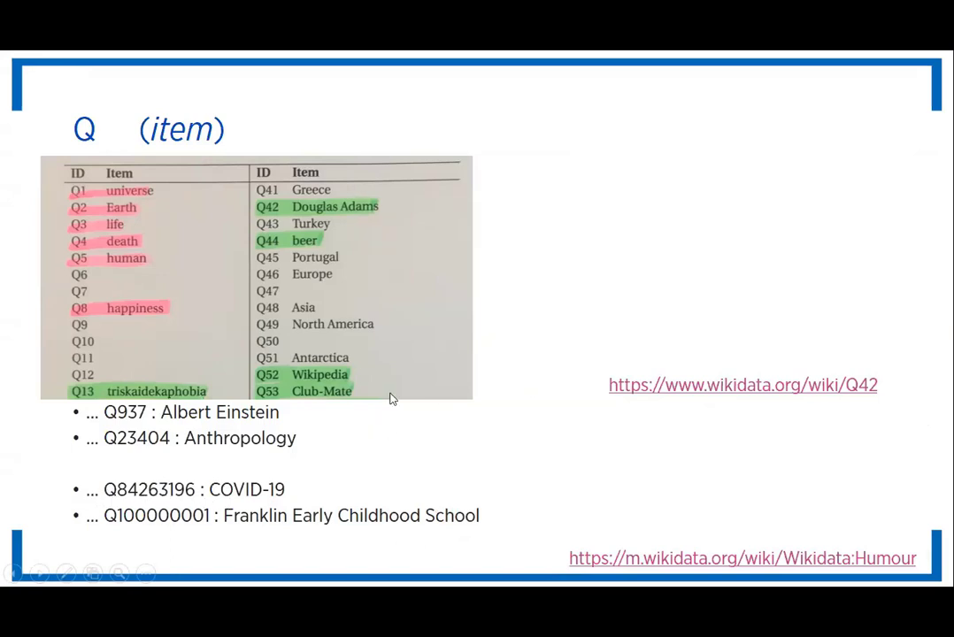
click(557, 334)
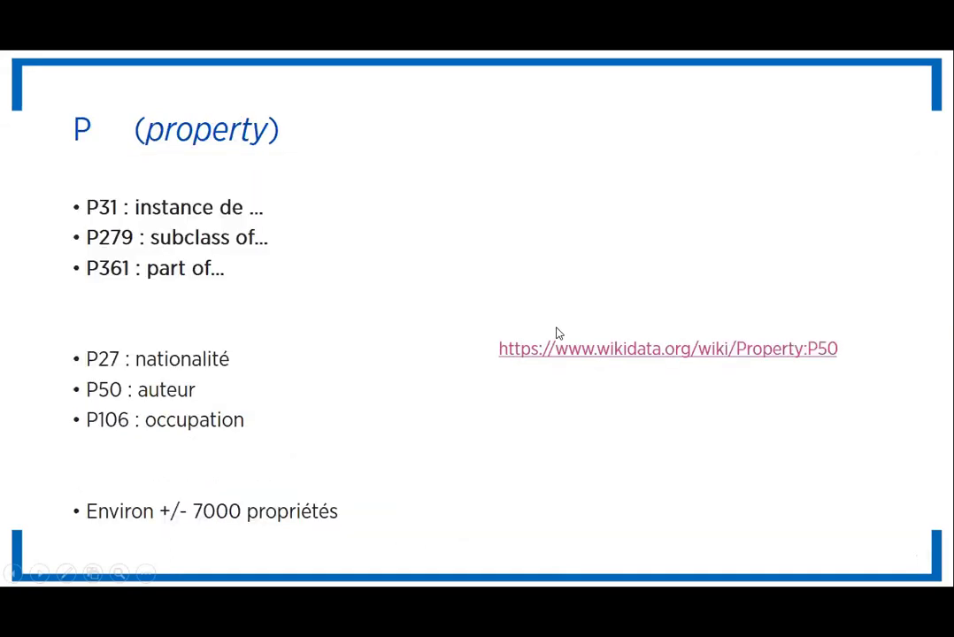
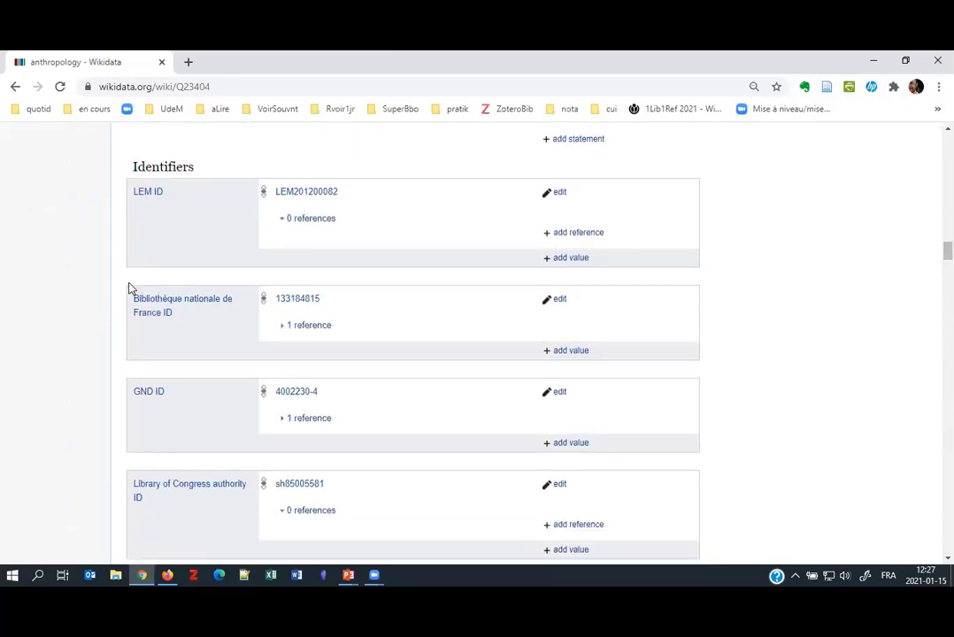
Open the anthropology item's Library of Congress authority record and examine its narrower terms, related terms and matching concepts from other schemes.
scroll(129, 288, down, 3)
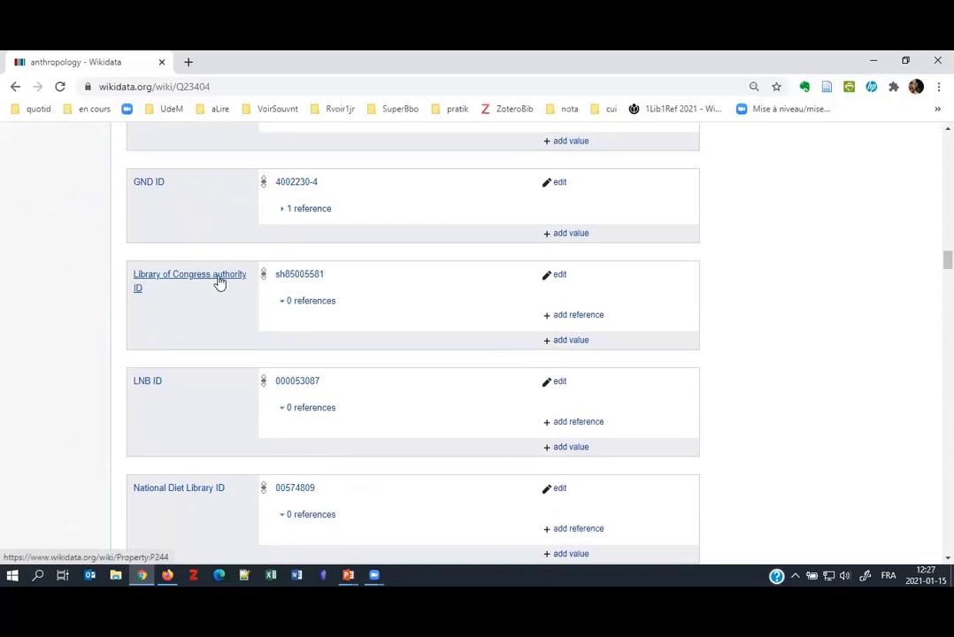
click(304, 280)
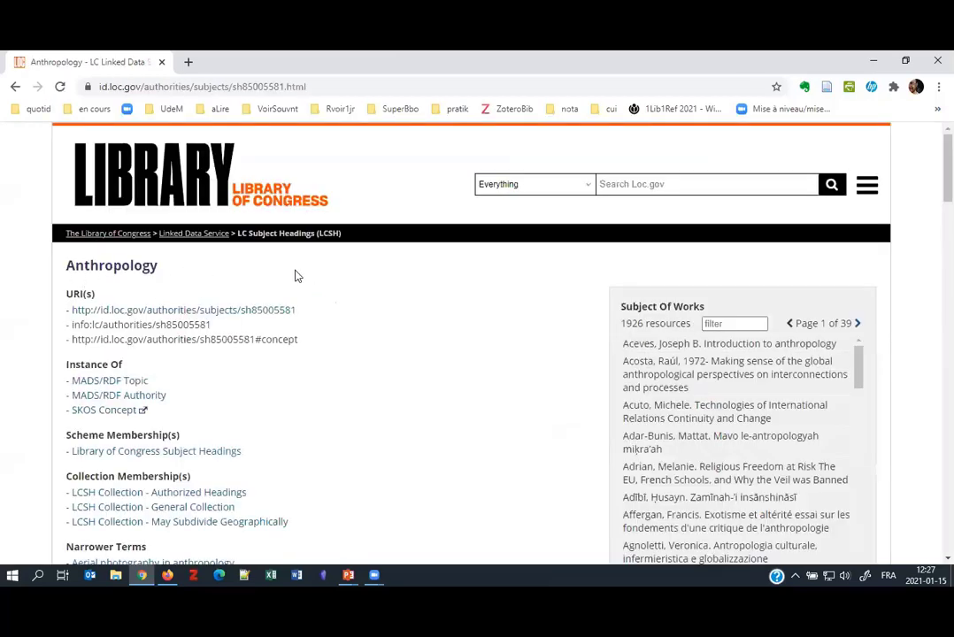
scroll(360, 312, down, 3)
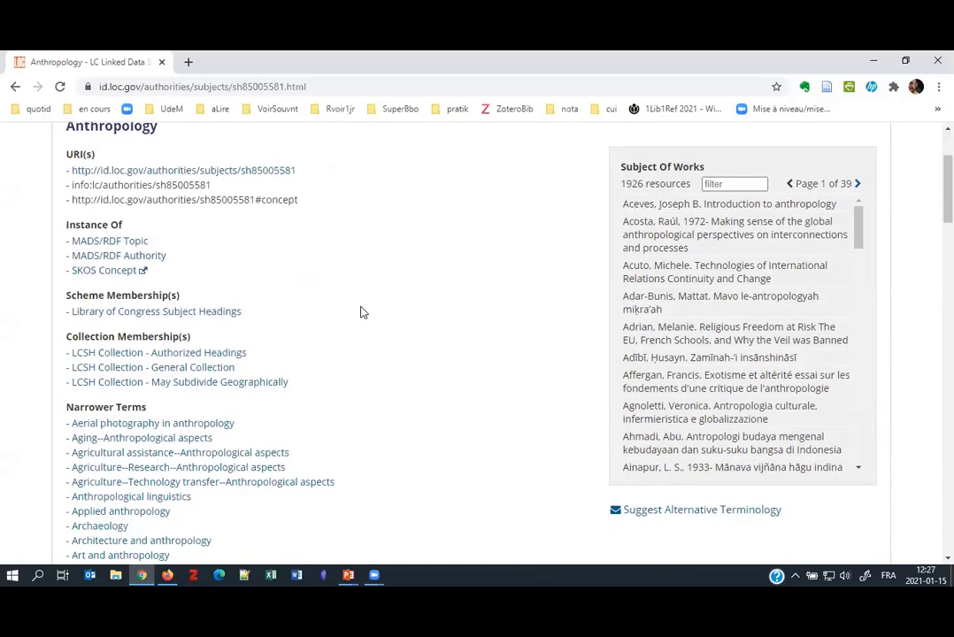
scroll(360, 312, down, 6)
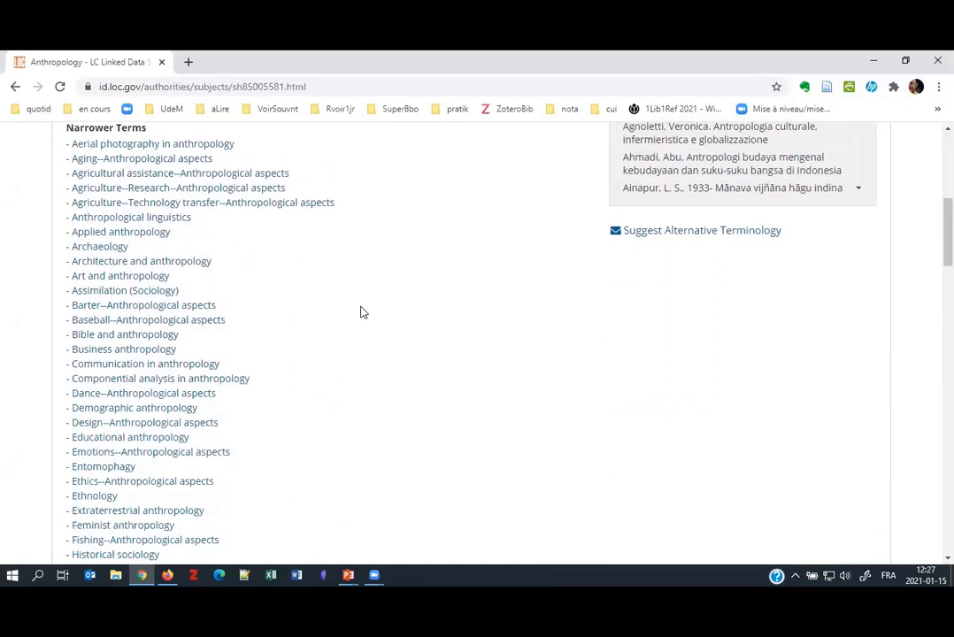
scroll(360, 312, down, 3)
scroll(361, 312, down, 15)
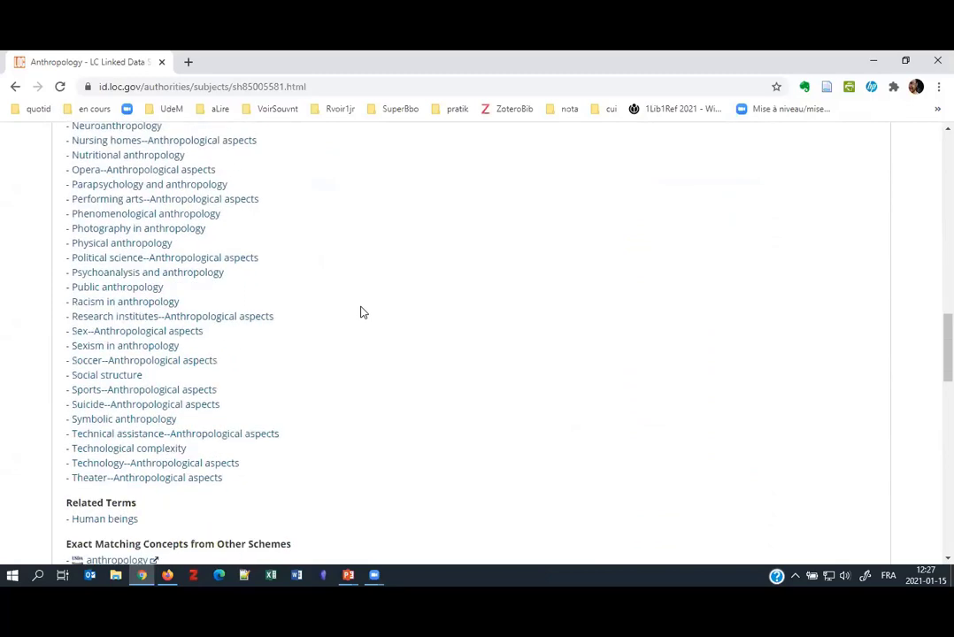
scroll(361, 311, down, 2)
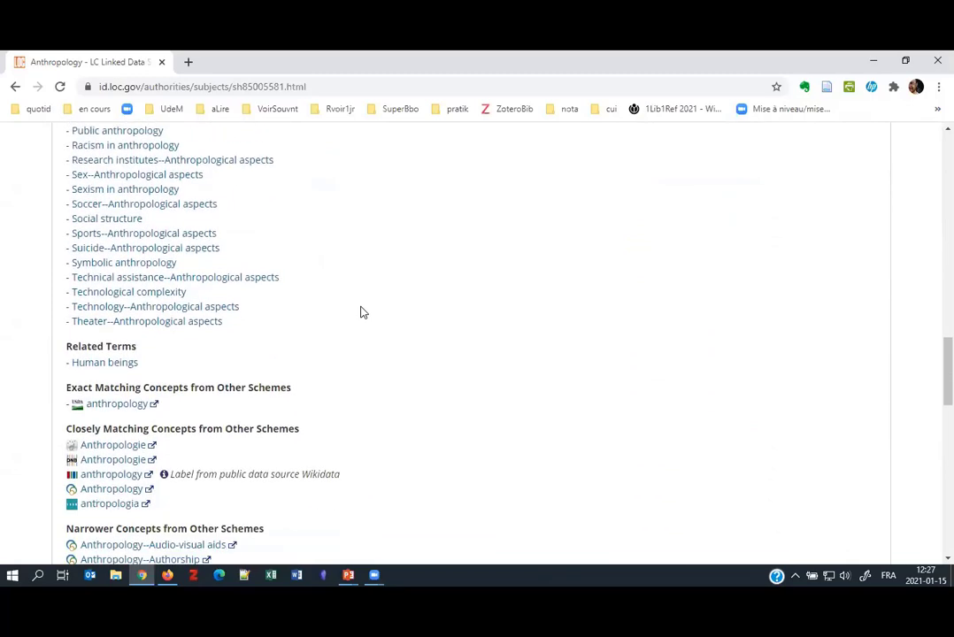
scroll(360, 311, down, 5)
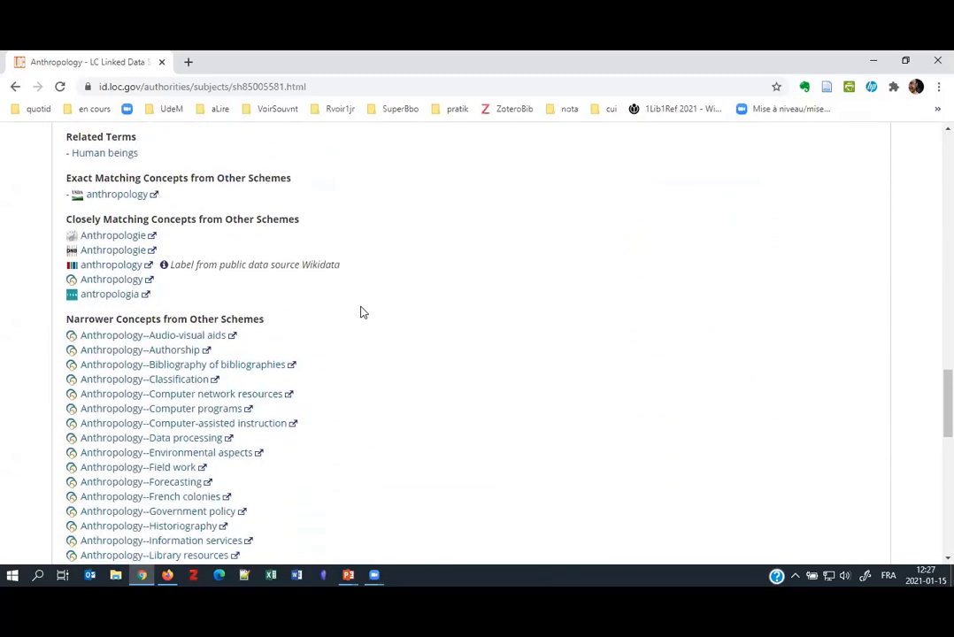
Highlight the code GN under LC Classification in the Library of Congress Anthropology record.
scroll(360, 312, down, 13)
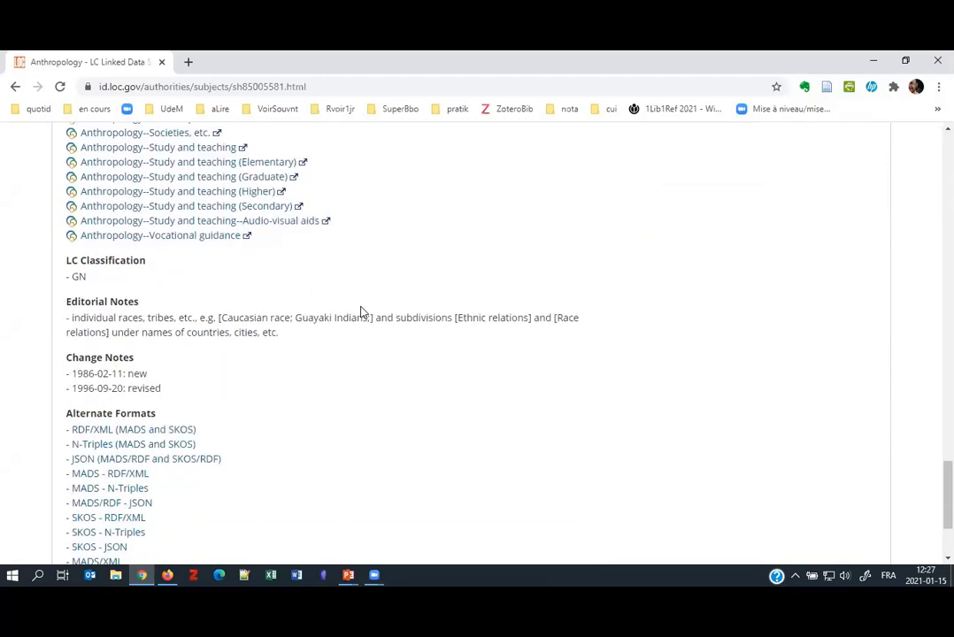
scroll(360, 312, down, 1)
double_click(78, 248)
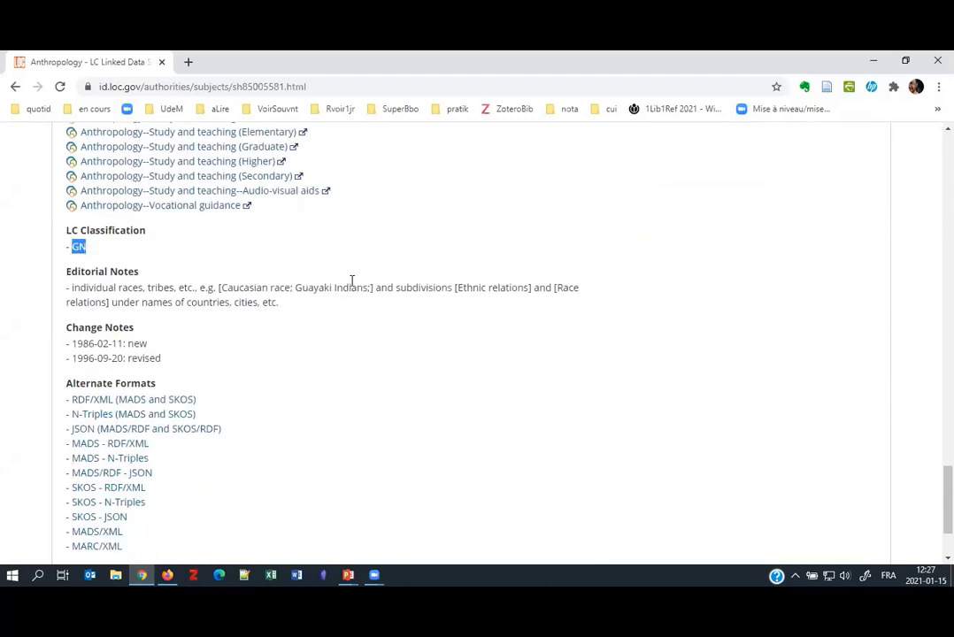
Return to the Wikidata anthropology item and bring up its Dewey Decimal Classification values.
click(16, 88)
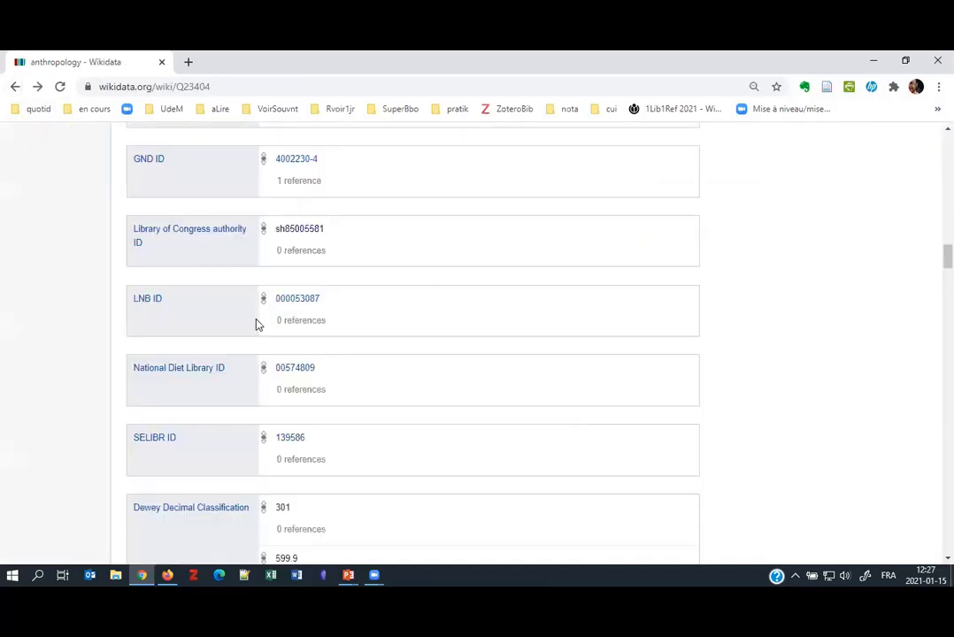
scroll(257, 325, down, 5)
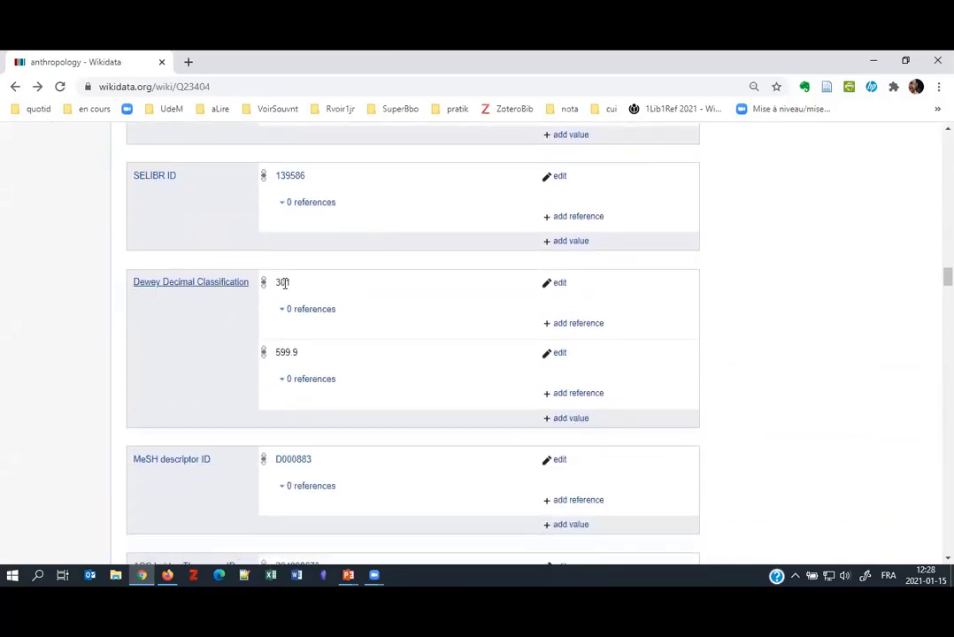
Highlight the Dewey Decimal Classification values 301 and 599.9, and the MeSH descriptor ID property name.
drag(279, 283, 291, 286)
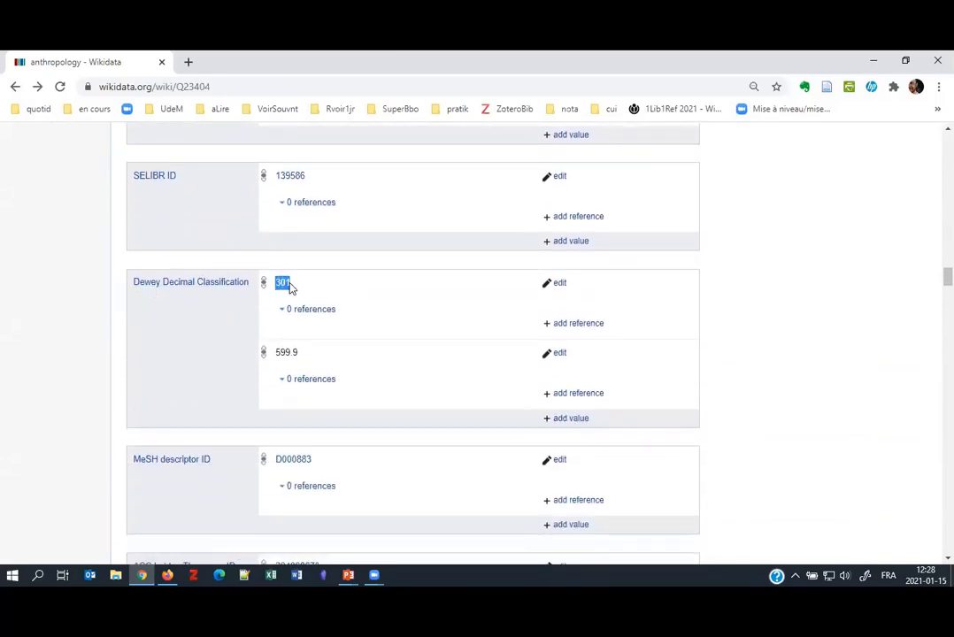
drag(277, 351, 299, 359)
double_click(282, 281)
click(286, 353)
double_click(286, 353)
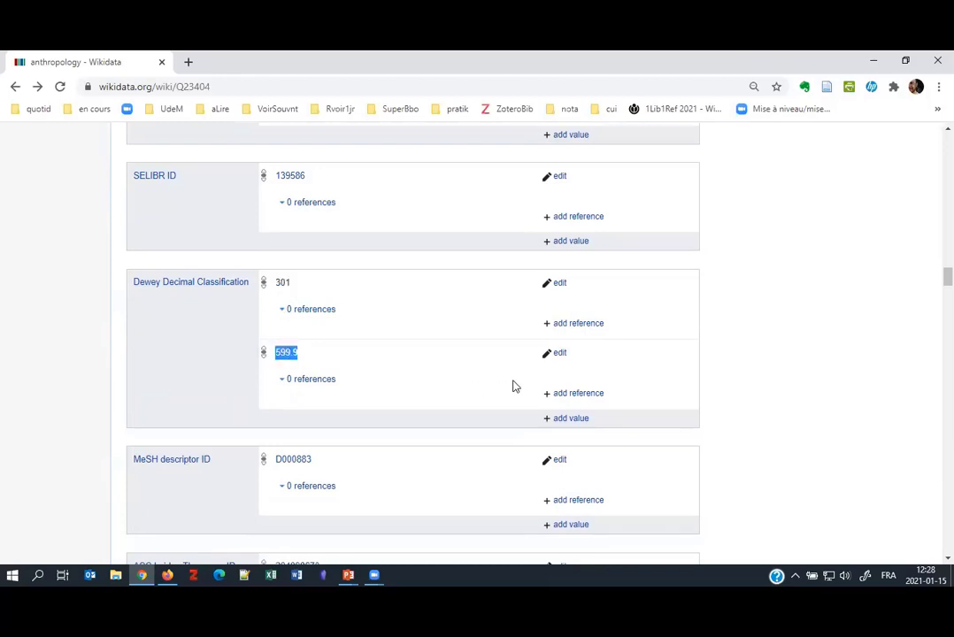
click(346, 356)
drag(134, 460, 210, 463)
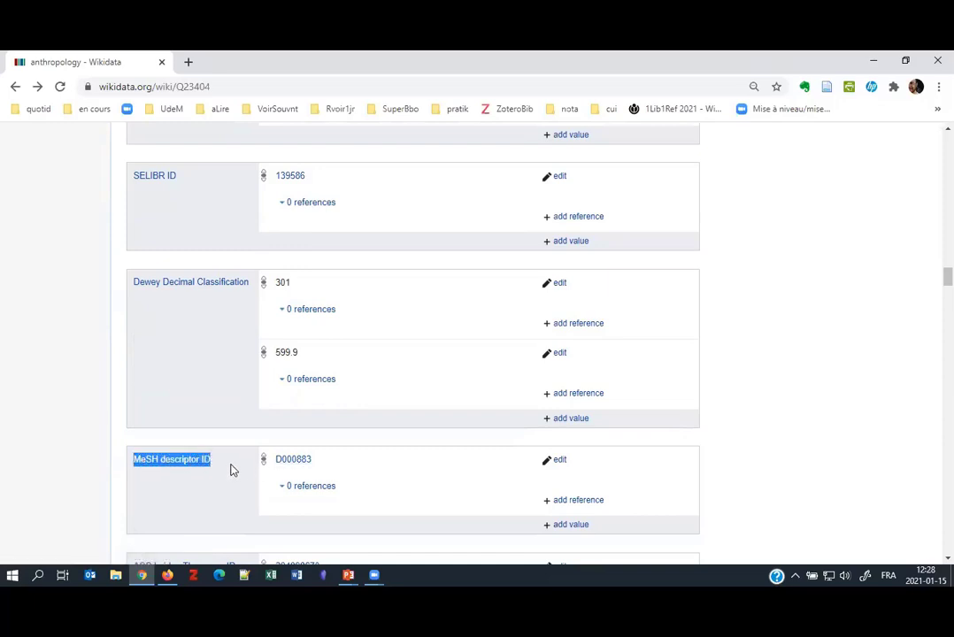
scroll(231, 470, down, 3)
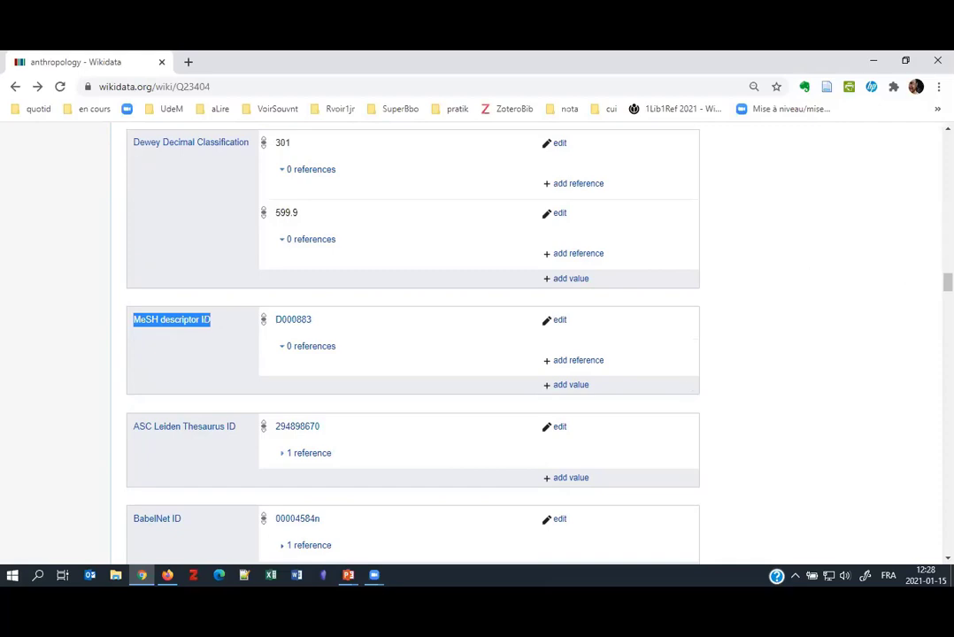
Search within Wikidata pages for the term "musical anthropology".
key(Home)
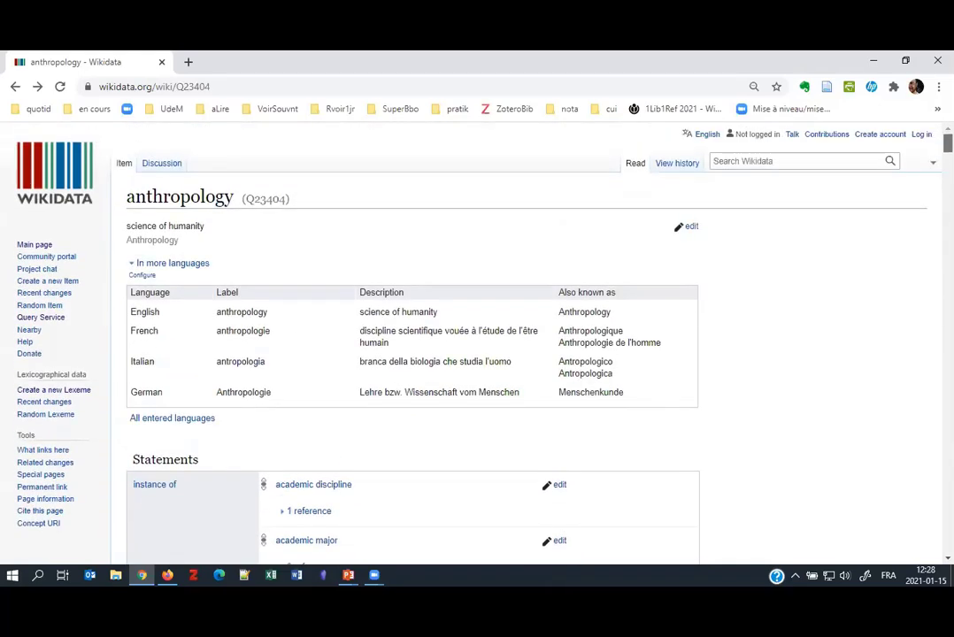
click(726, 162)
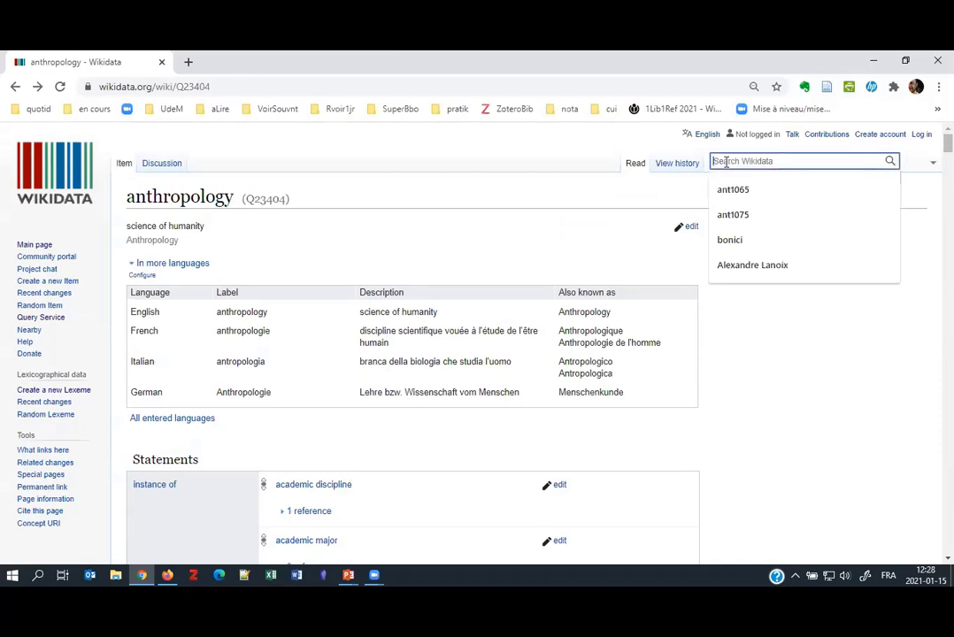
text(ant)
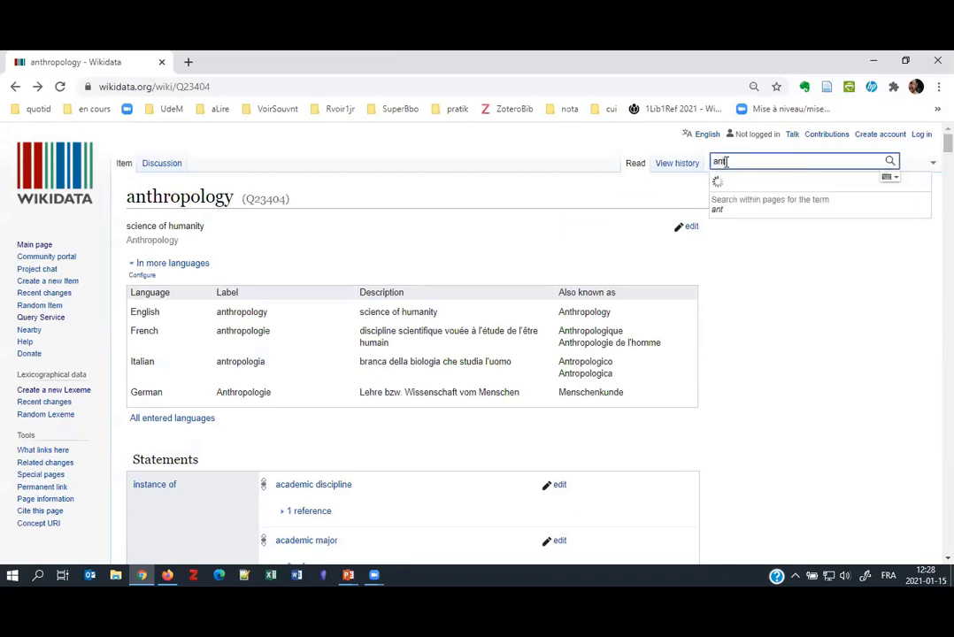
text(hropolog)
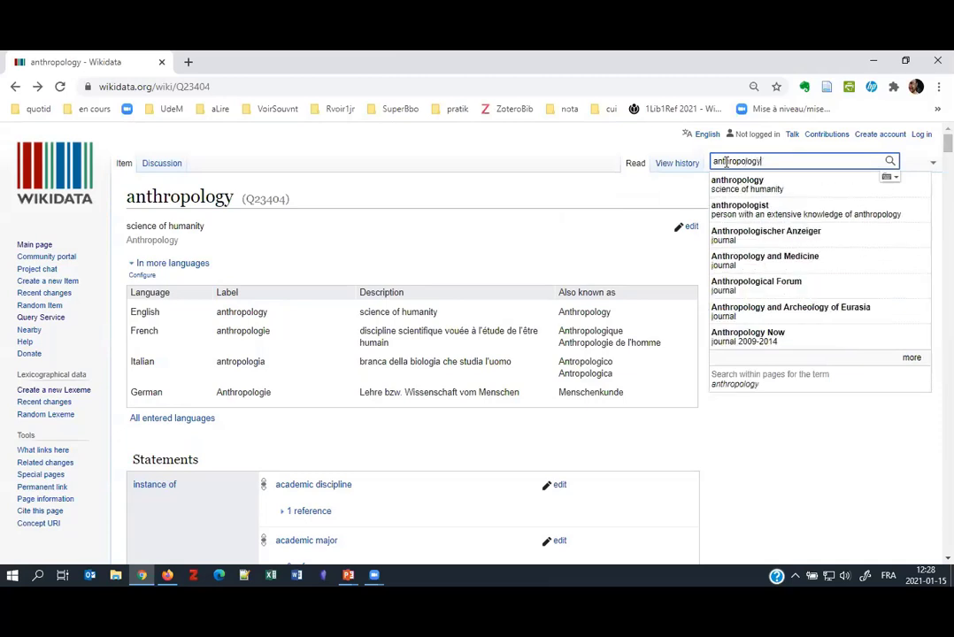
text(y)
text(musical)
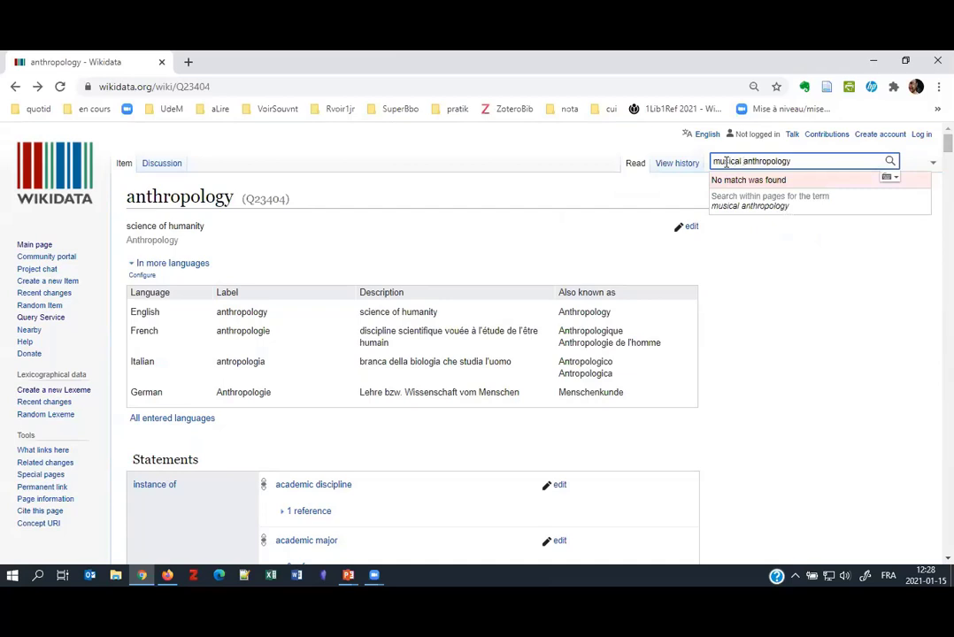
click(776, 207)
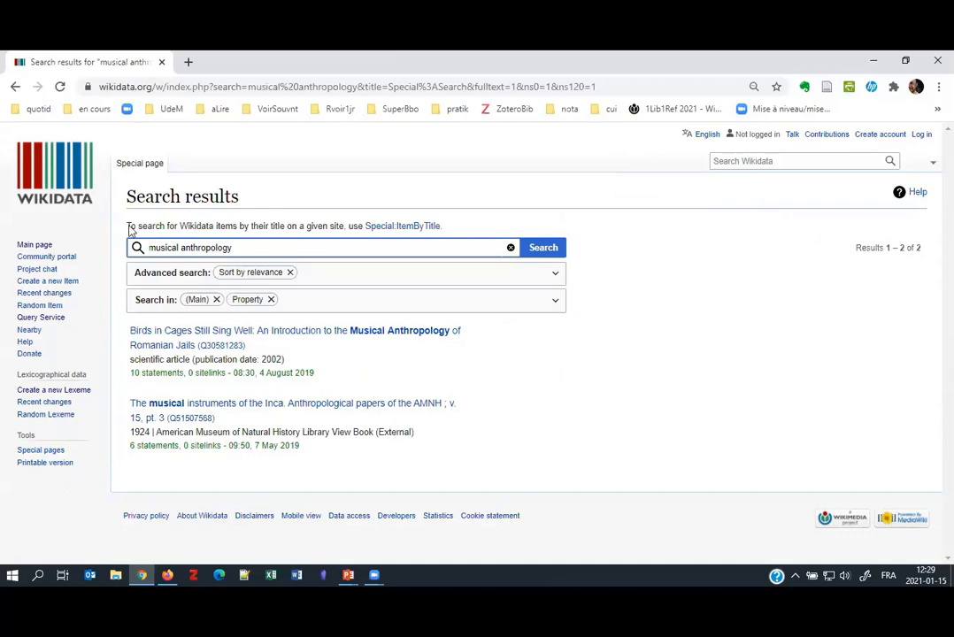
Open the form for creating a new Wikidata item and examine its language, label, description and alias fields without filling them in.
click(59, 283)
scroll(168, 345, down, 2)
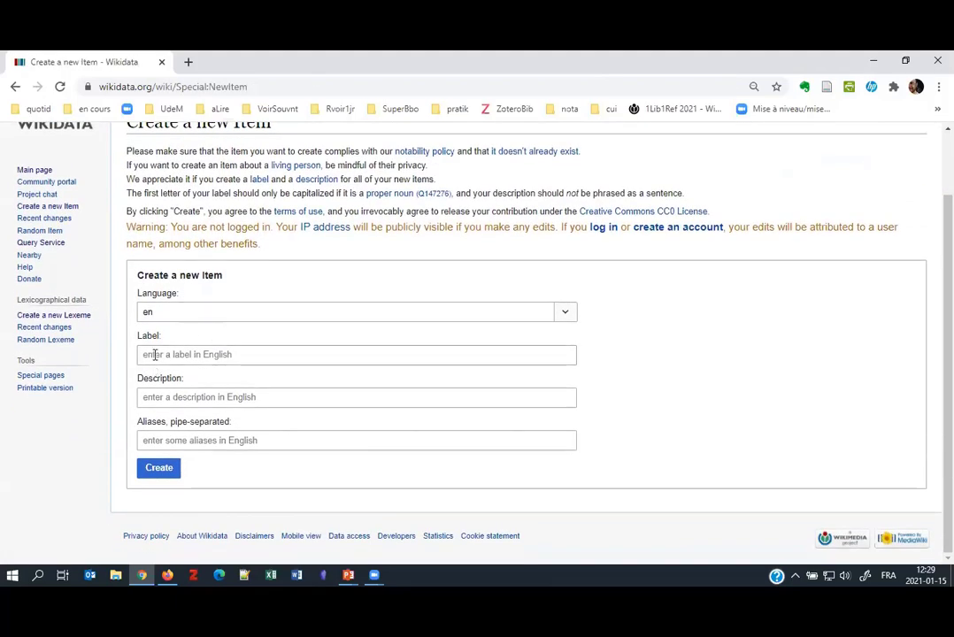
click(155, 354)
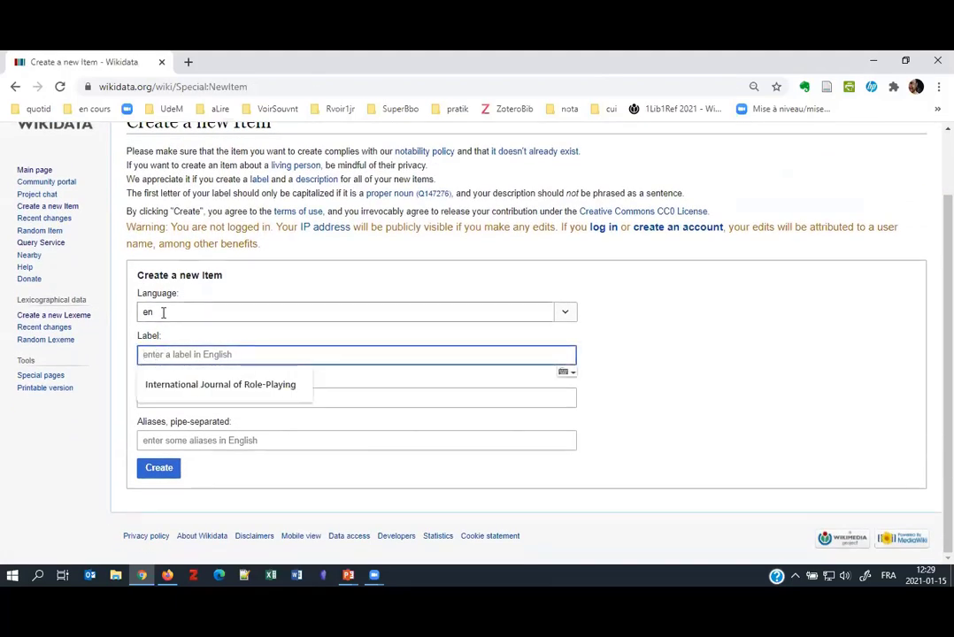
click(456, 378)
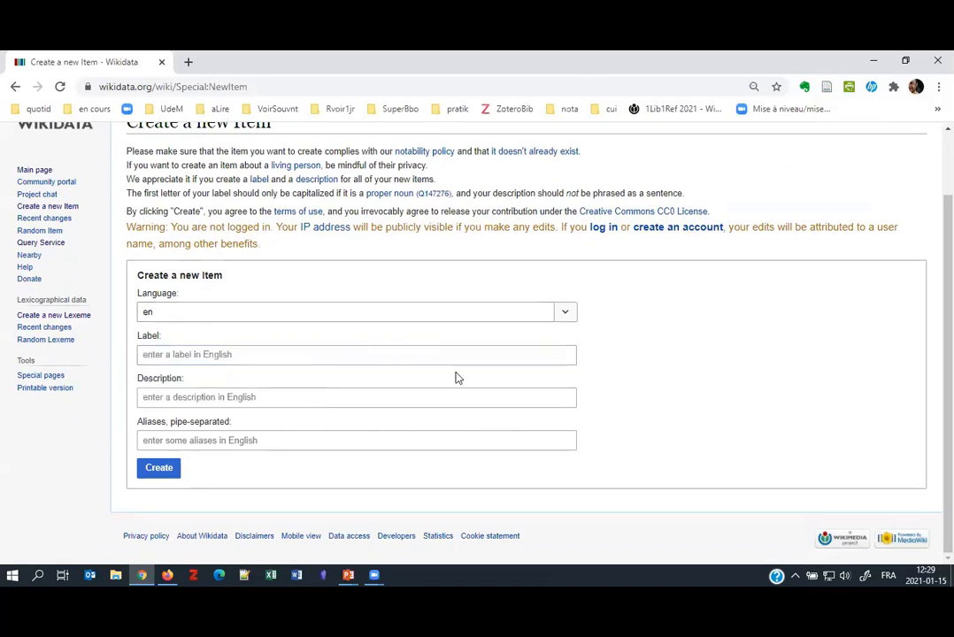
click(160, 399)
click(639, 415)
scroll(650, 433, up, 2)
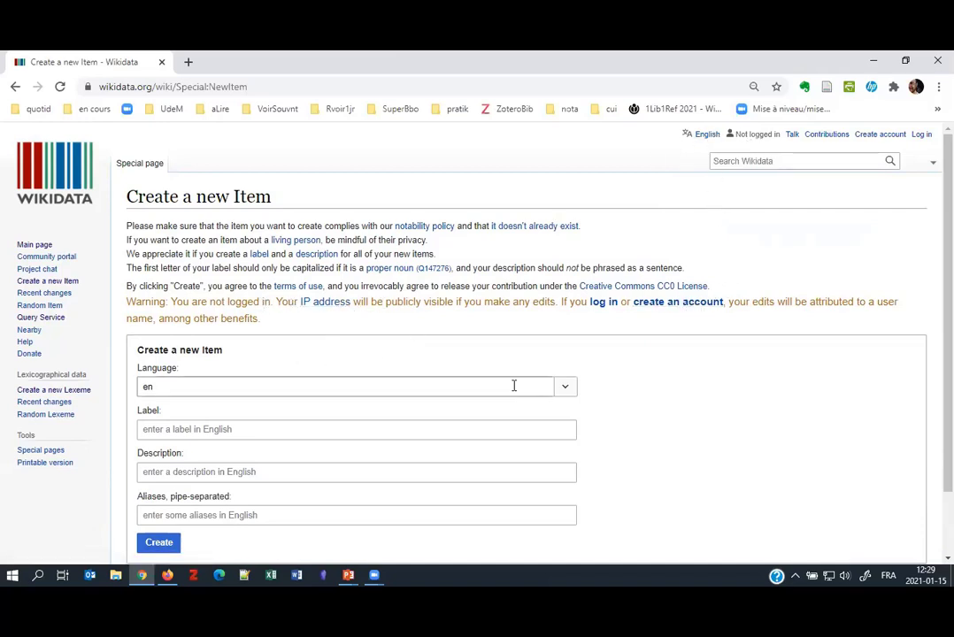
scroll(629, 399, down, 1)
scroll(629, 400, up, 1)
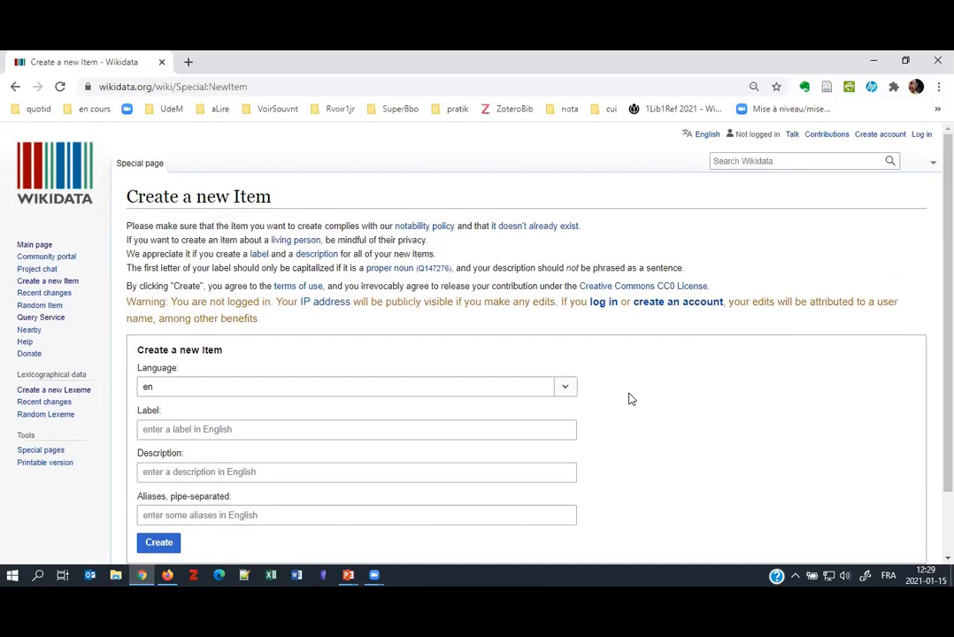
Search Wikidata for "logique floue" and open the fuzzy logic item (Q224821).
click(735, 160)
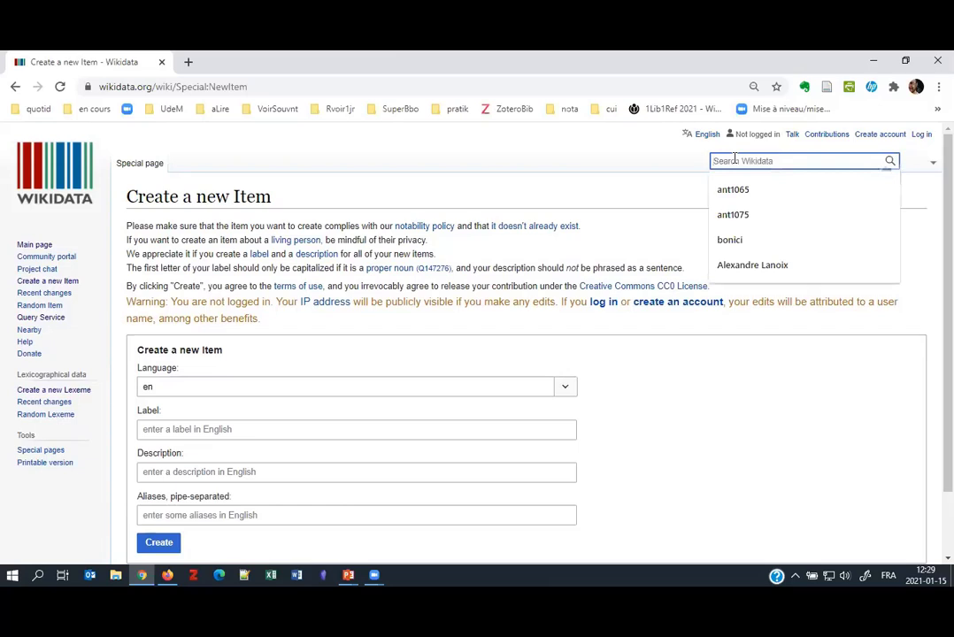
text(logique)
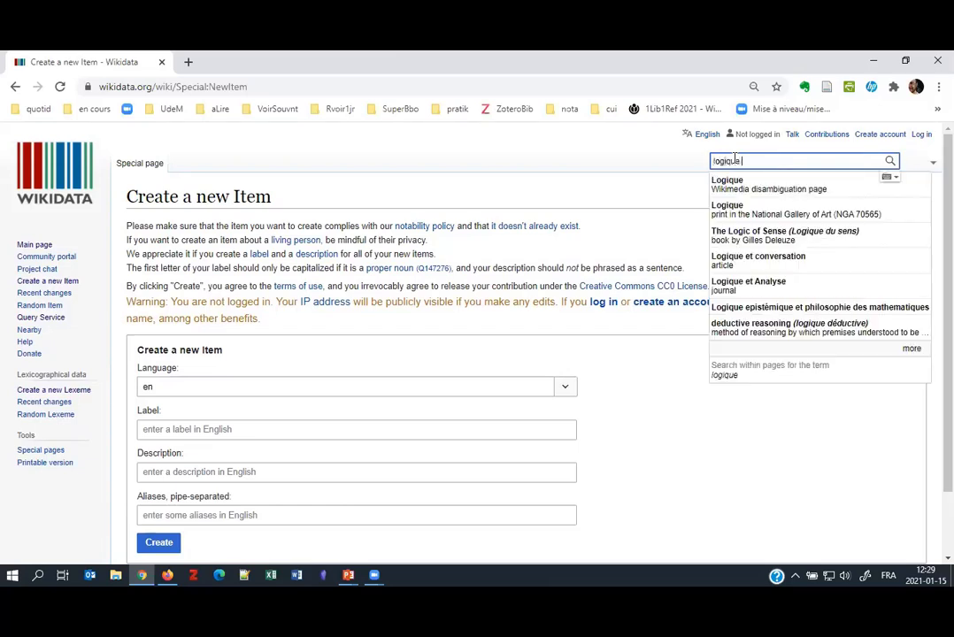
text( floue)
key(Return)
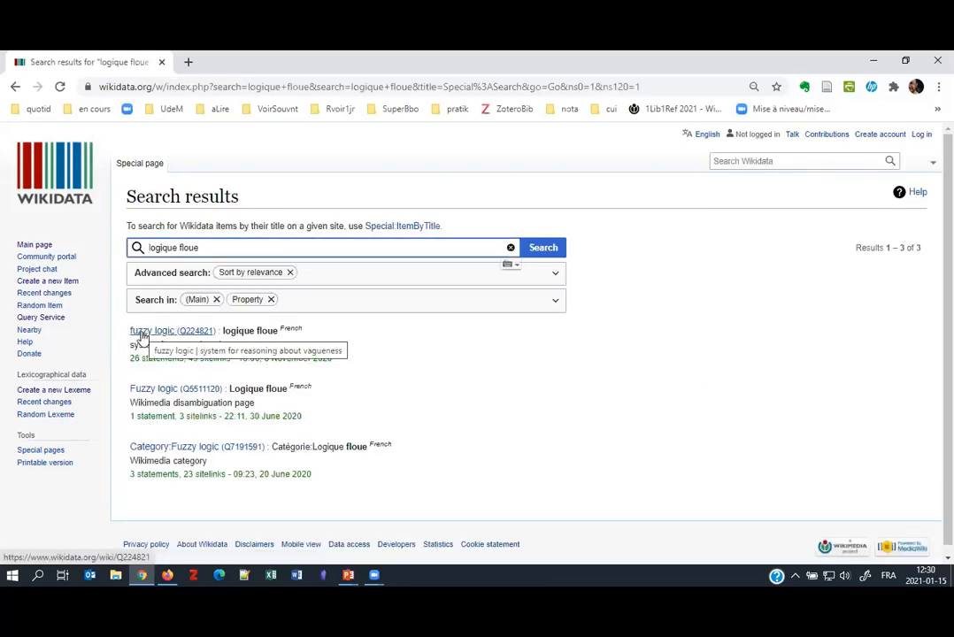
click(142, 334)
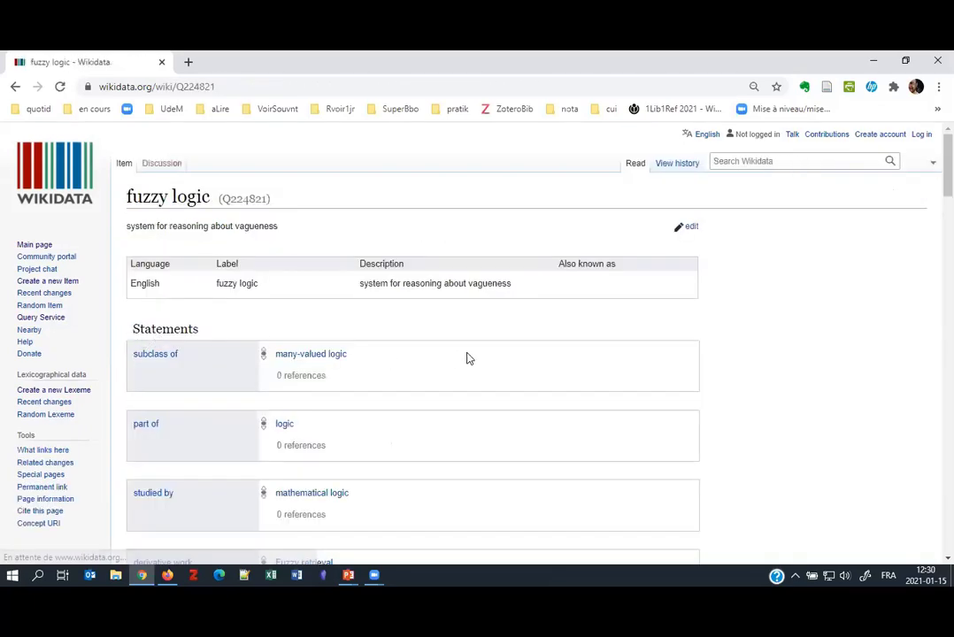
Examine the fuzzy logic item's language labels and descriptions and its statements, highlighting the Statements heading.
scroll(460, 356, down, 5)
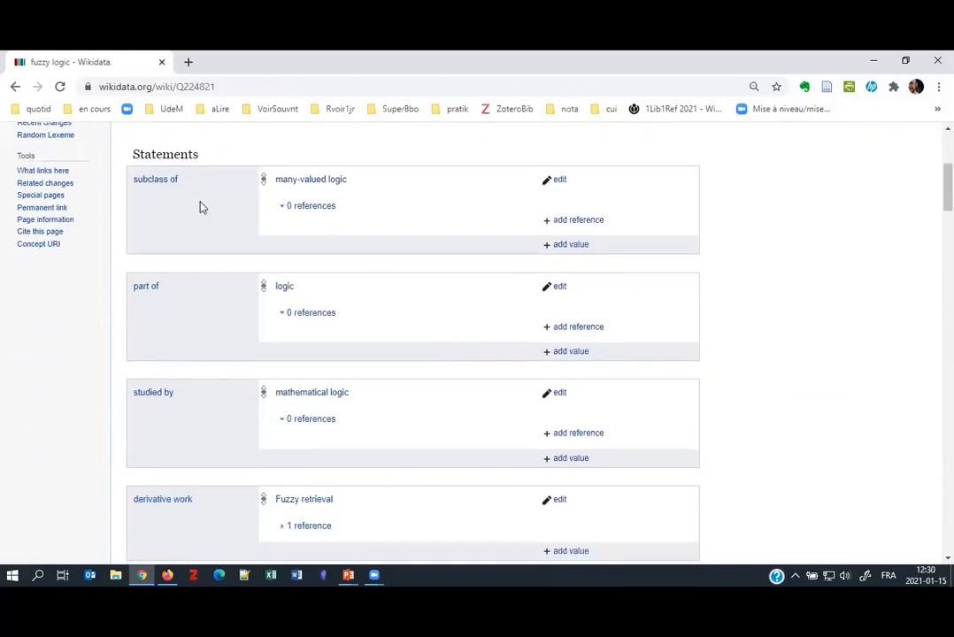
scroll(224, 300, down, 5)
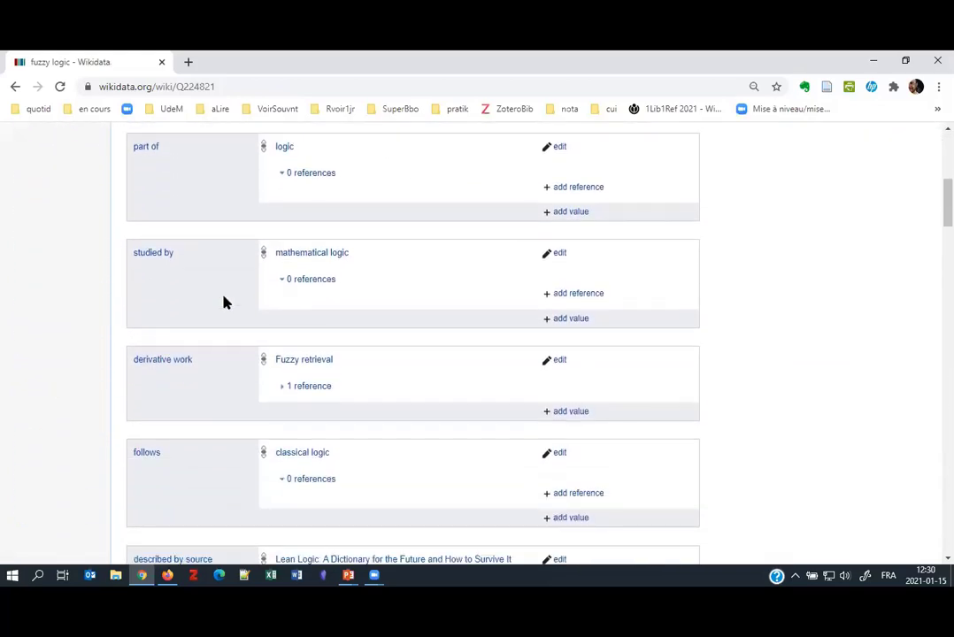
scroll(224, 300, up, 10)
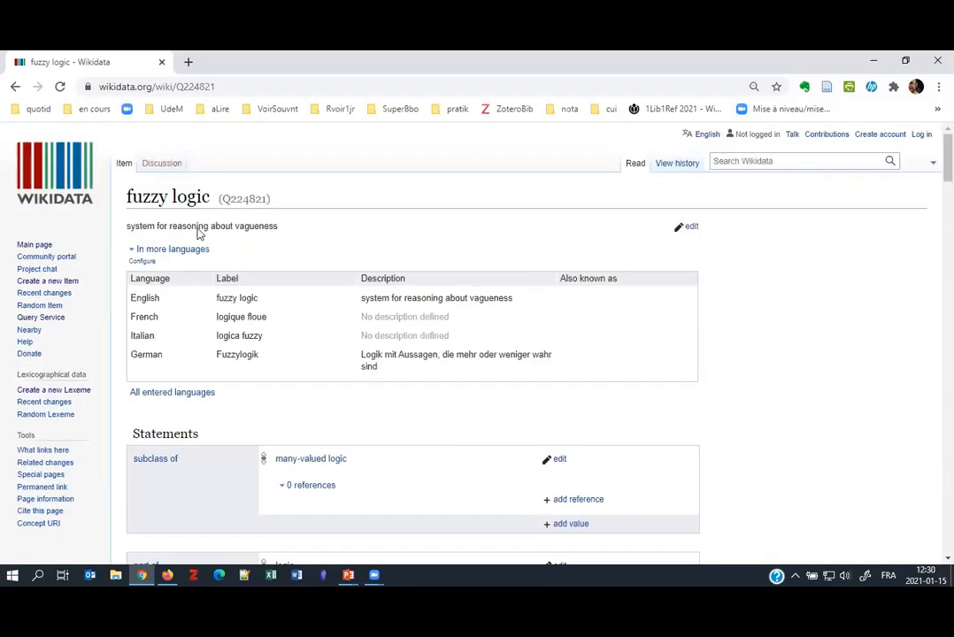
scroll(186, 322, down, 3)
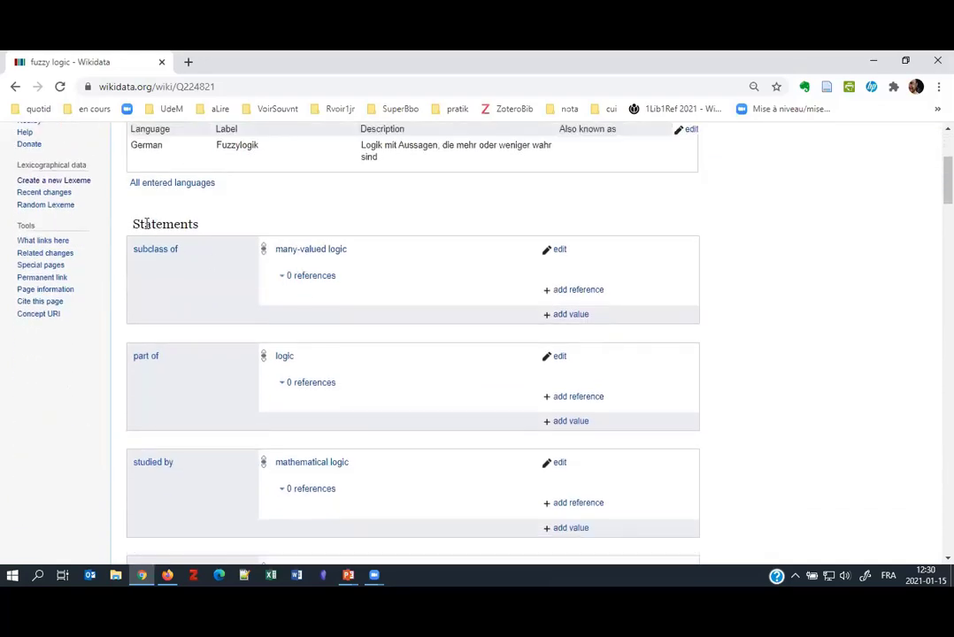
drag(126, 225, 221, 229)
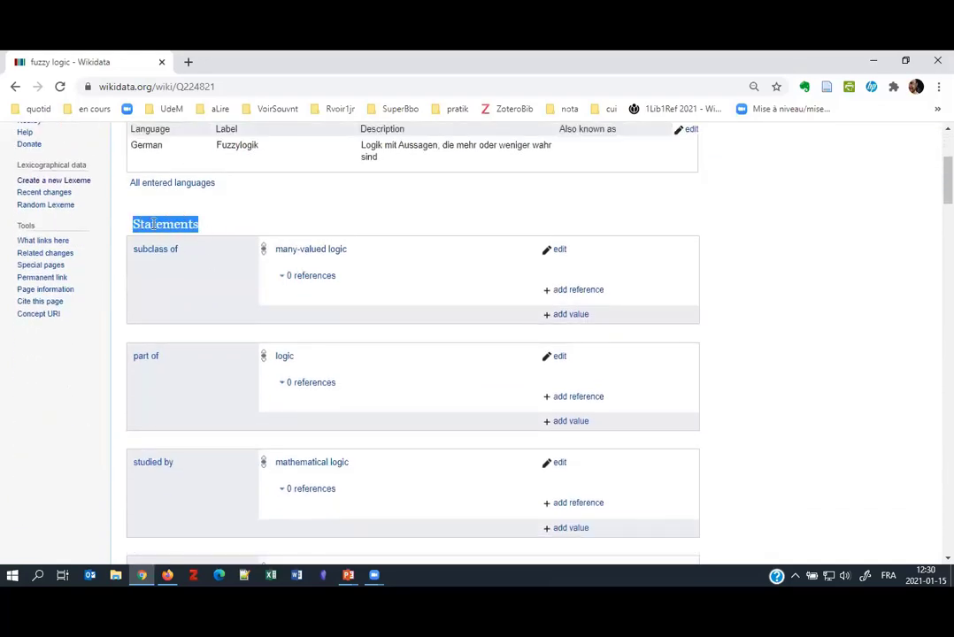
scroll(804, 289, up, 3)
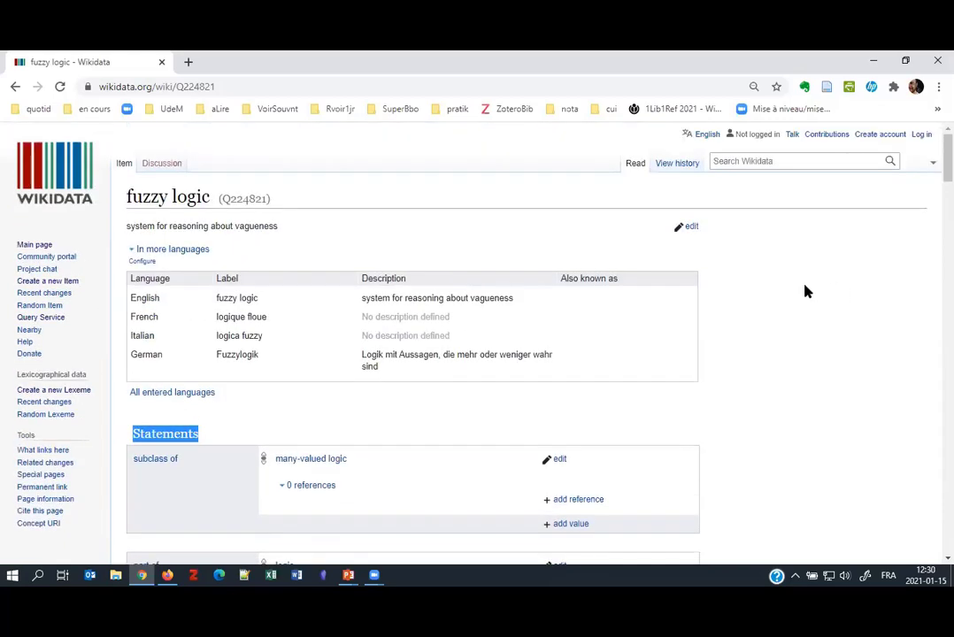
scroll(804, 289, down, 2)
scroll(804, 290, down, 1)
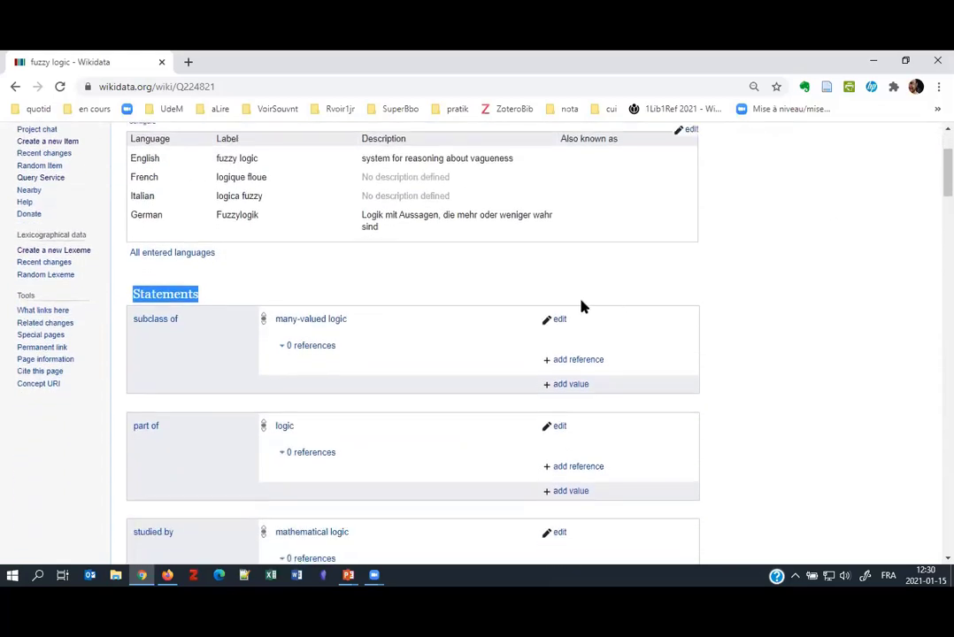
click(768, 380)
scroll(768, 378, up, 3)
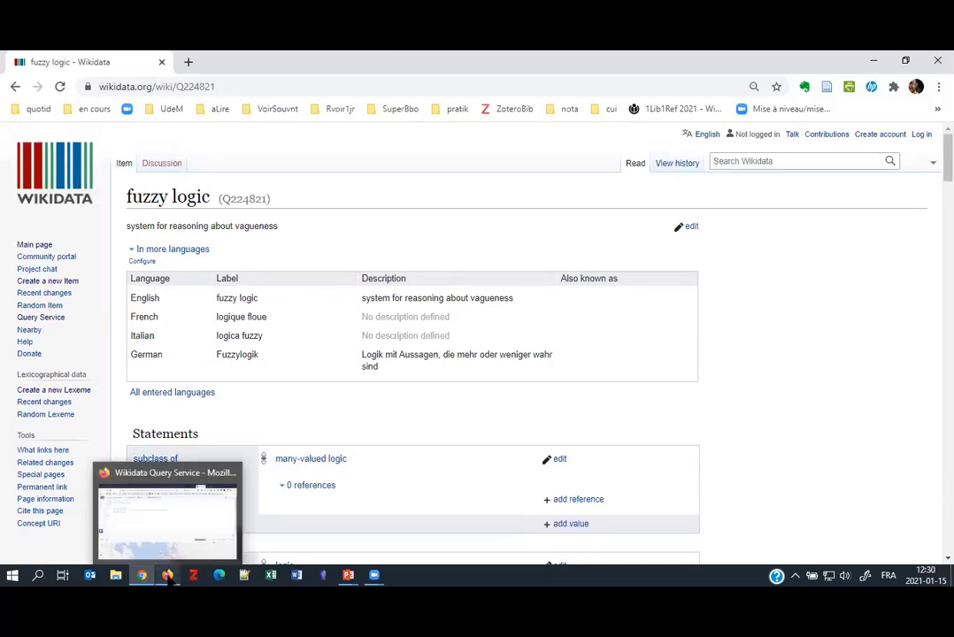
Copy the fuzzy logic item's web address, switch to Firefox and open the item there in a new tab.
click(244, 87)
key(ctrl+c)
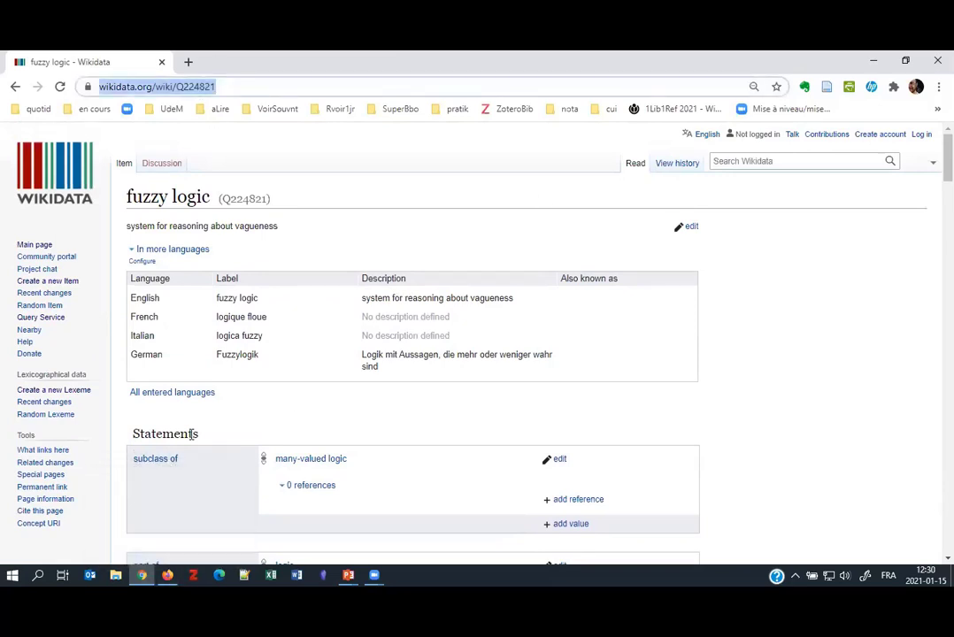
click(167, 575)
click(819, 62)
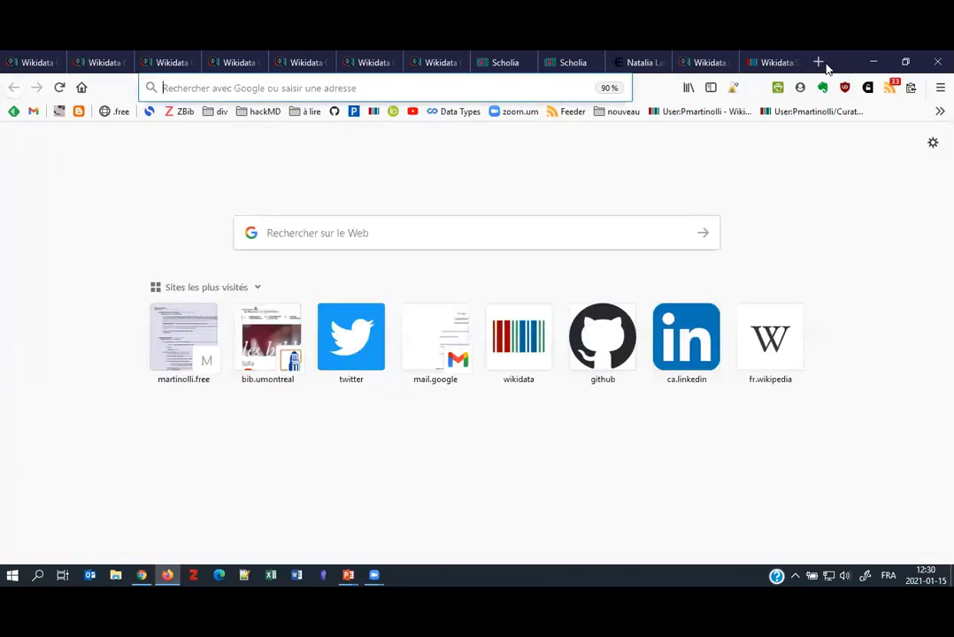
key(ctrl+v)
key(Return)
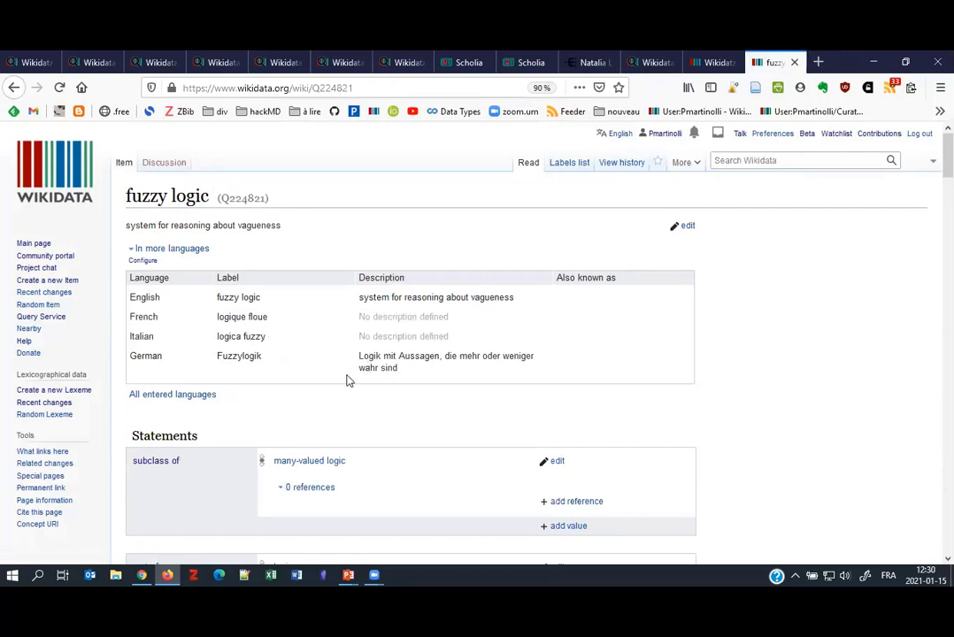
scroll(431, 379, down, 2)
scroll(496, 292, up, 2)
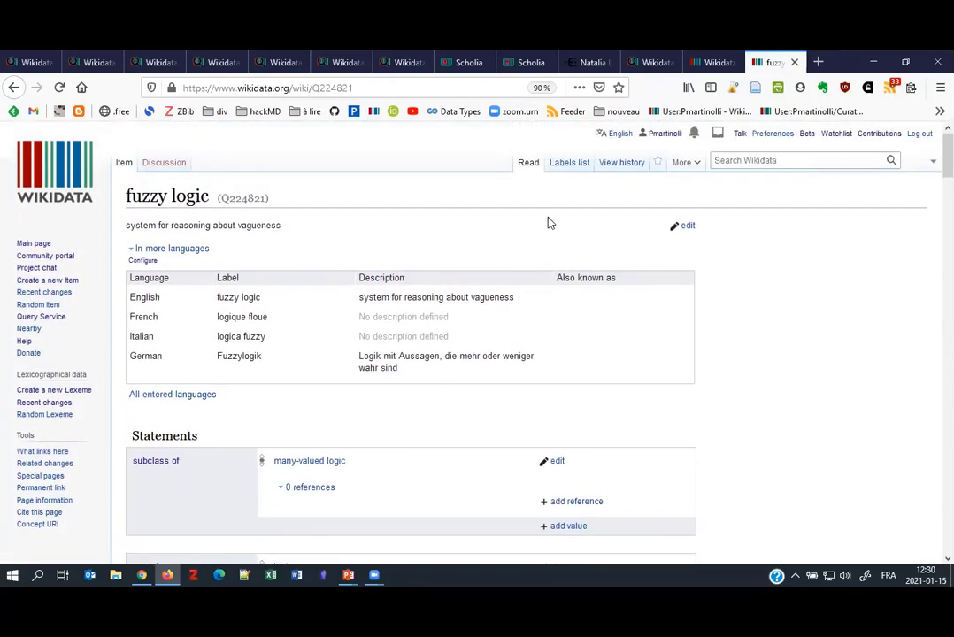
Examine the fuzzy logic item's revision history and discussion page, and return to the item.
click(623, 162)
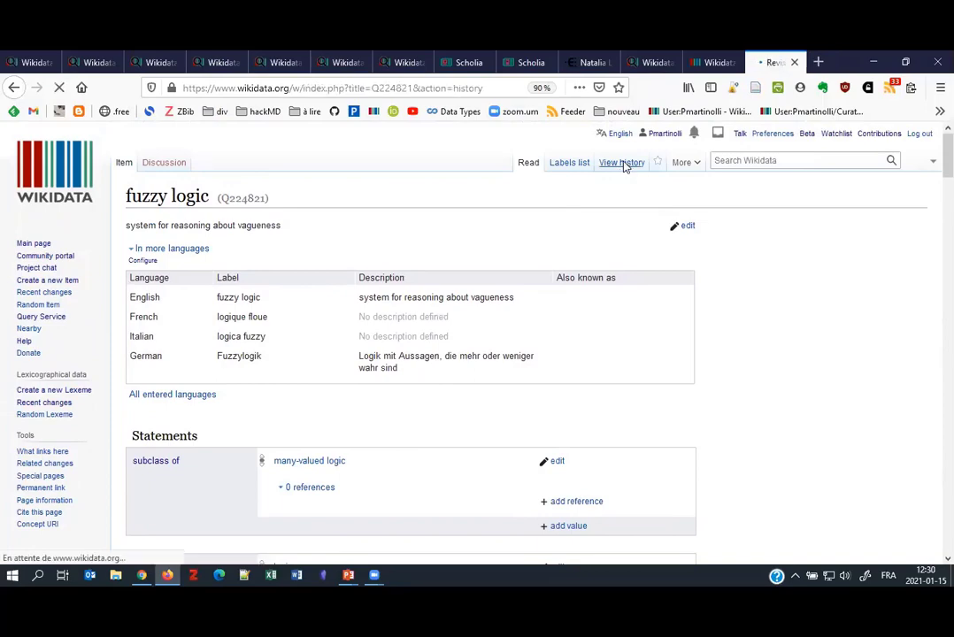
scroll(398, 283, down, 3)
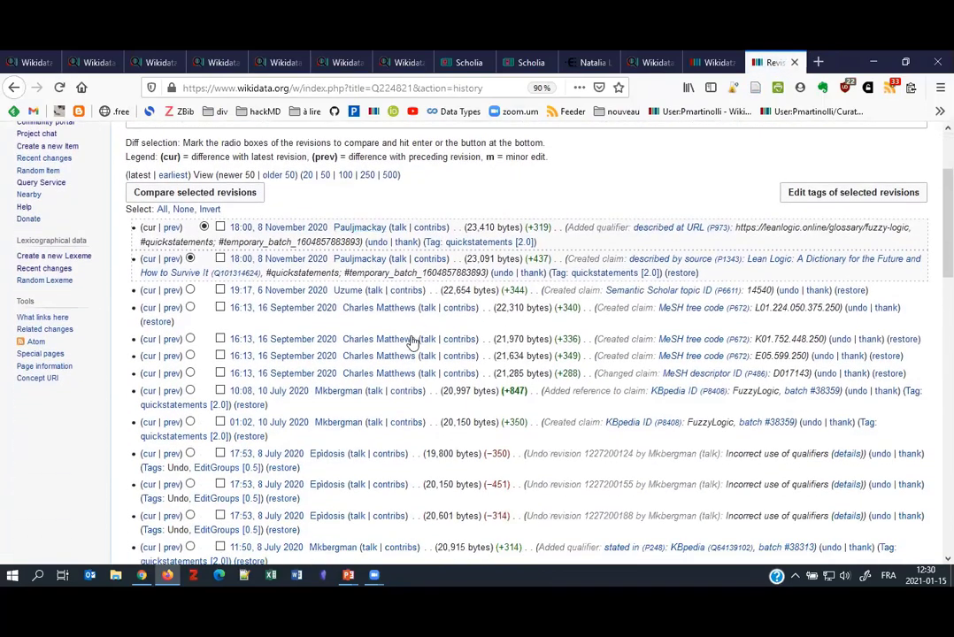
scroll(381, 332, down, 8)
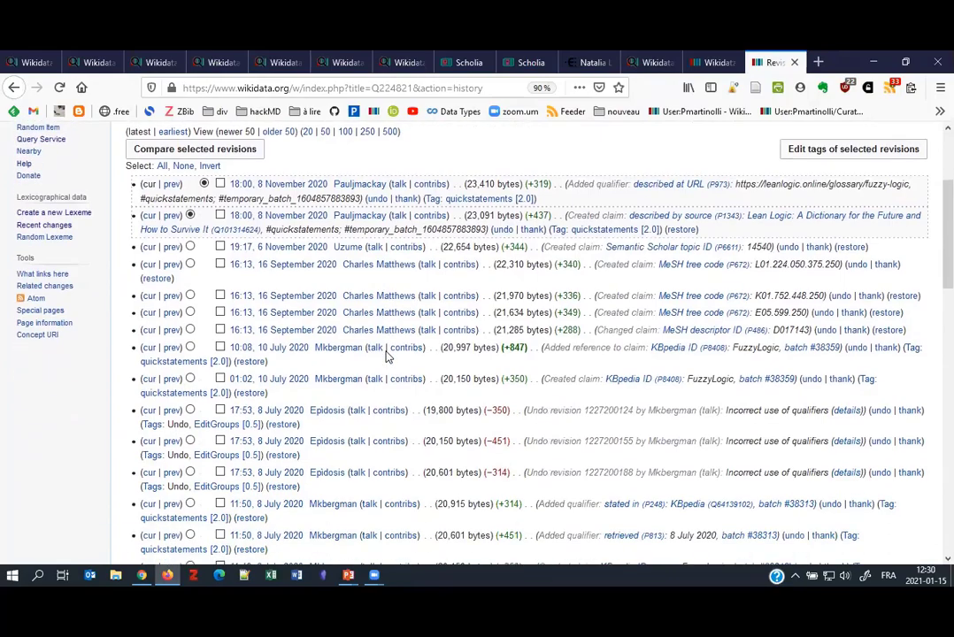
scroll(385, 350, up, 10)
scroll(388, 351, up, 2)
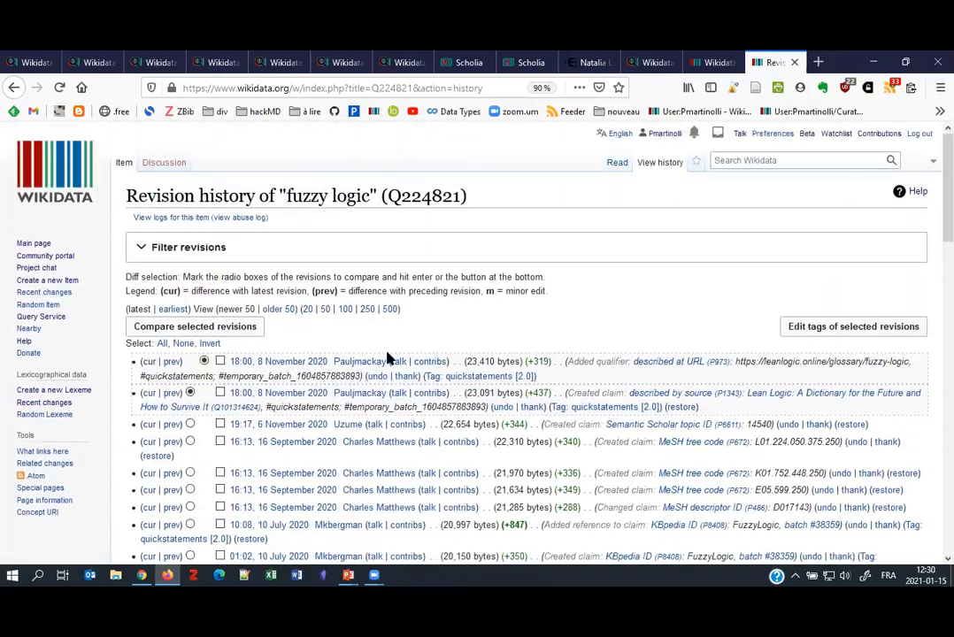
click(164, 163)
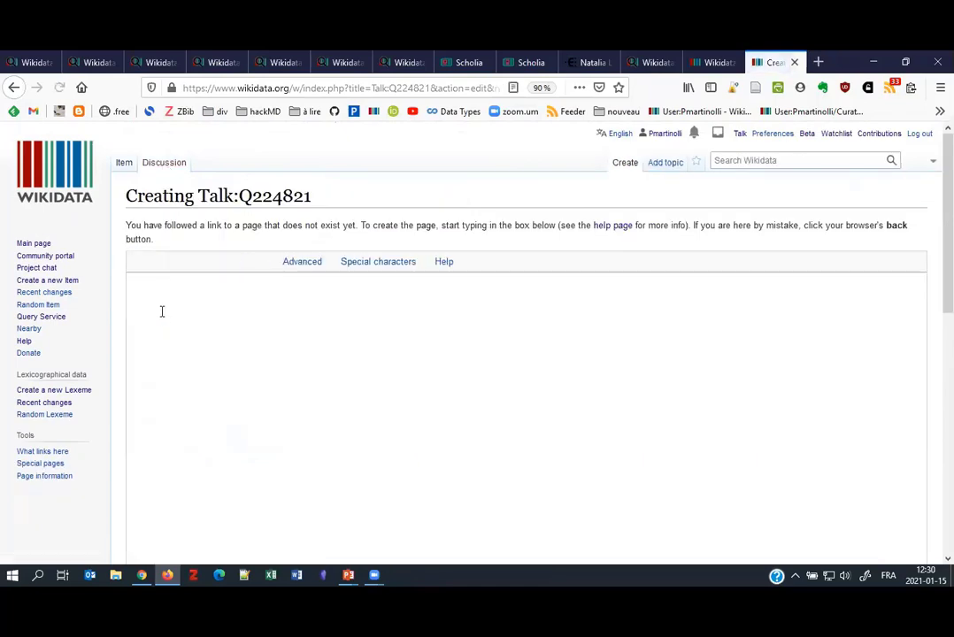
click(125, 163)
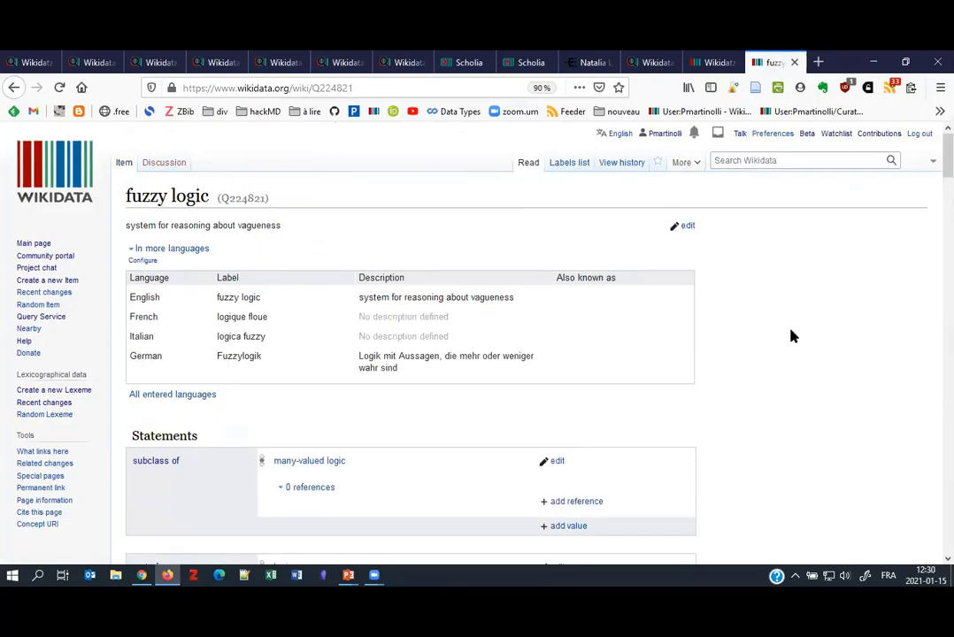
Switch to the PowerPoint slideshow and advance to the slide "Wikidata : moissonné par les moteurs de recherche".
click(349, 576)
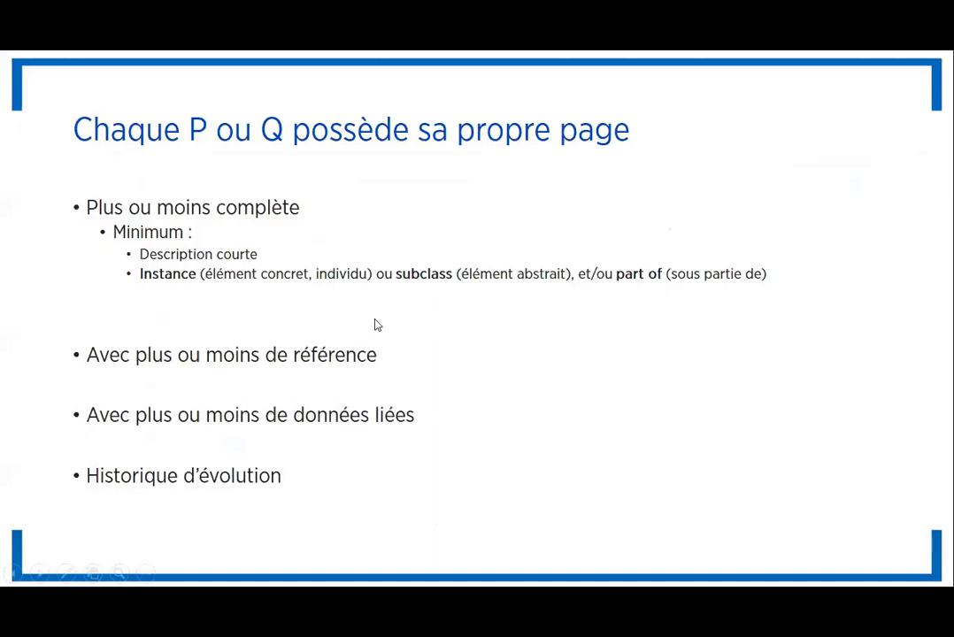
key(Right)
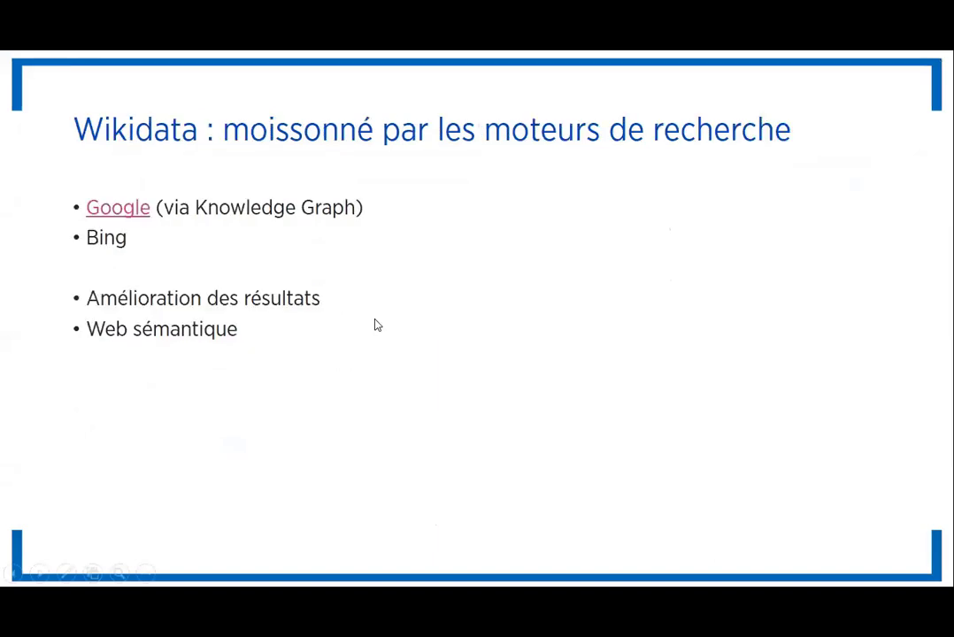